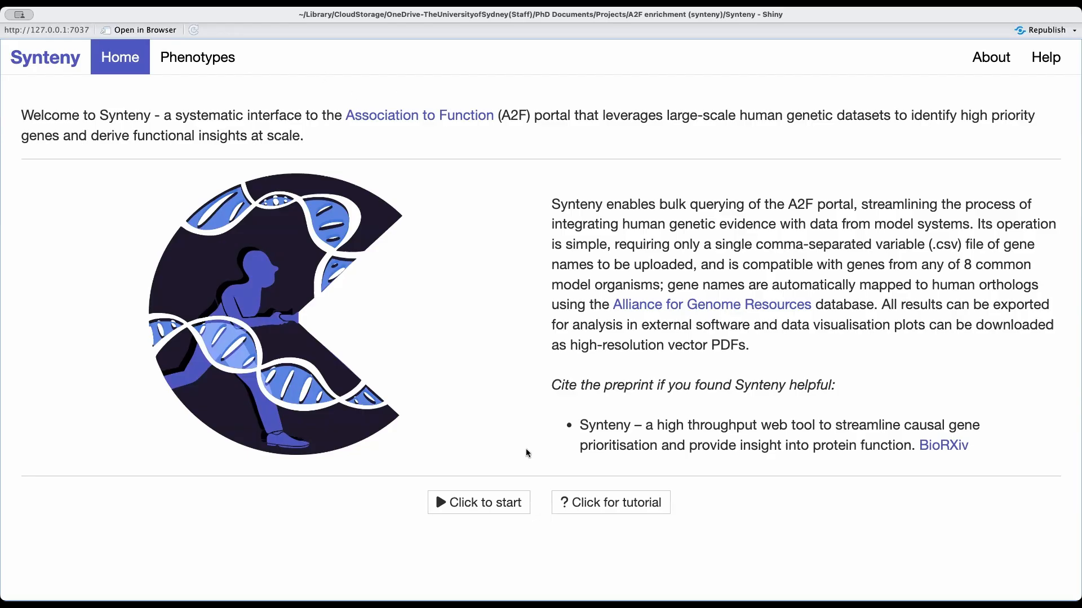
# Start a new analysis and upload the gene set file DE genes.csv.
pyautogui.click(484, 510)
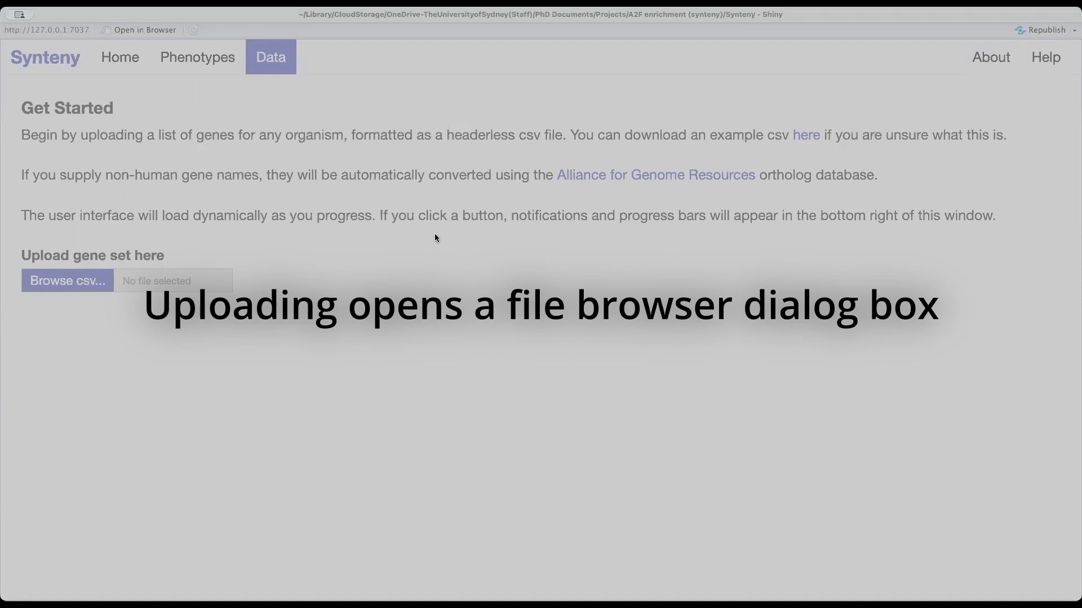
pyautogui.click(695, 467)
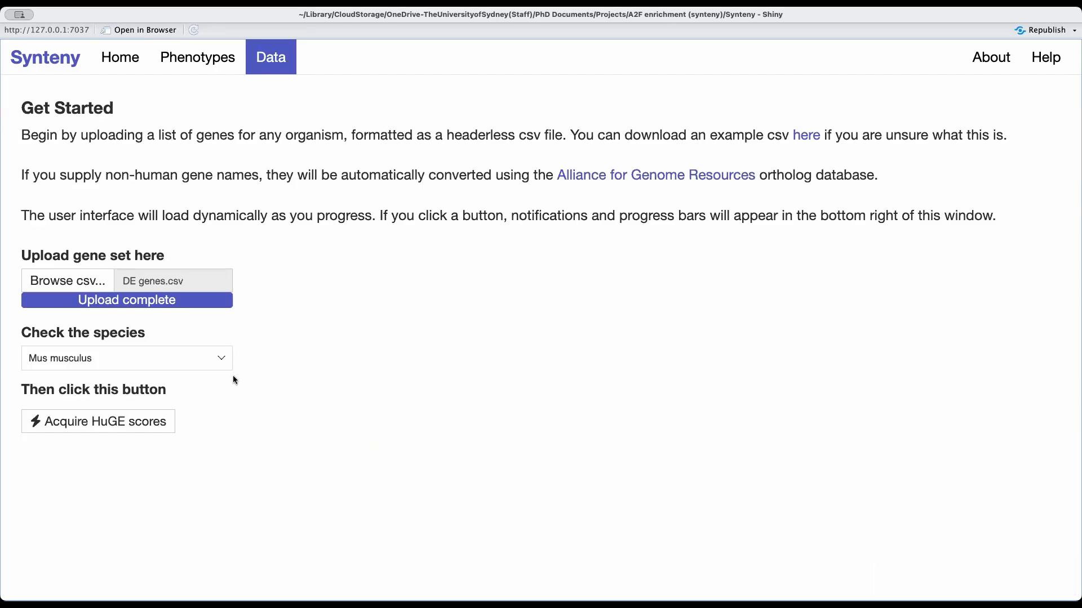
# Set the species to Mus musculus and acquire the HuGE scores for the uploaded genes.
pyautogui.click(128, 364)
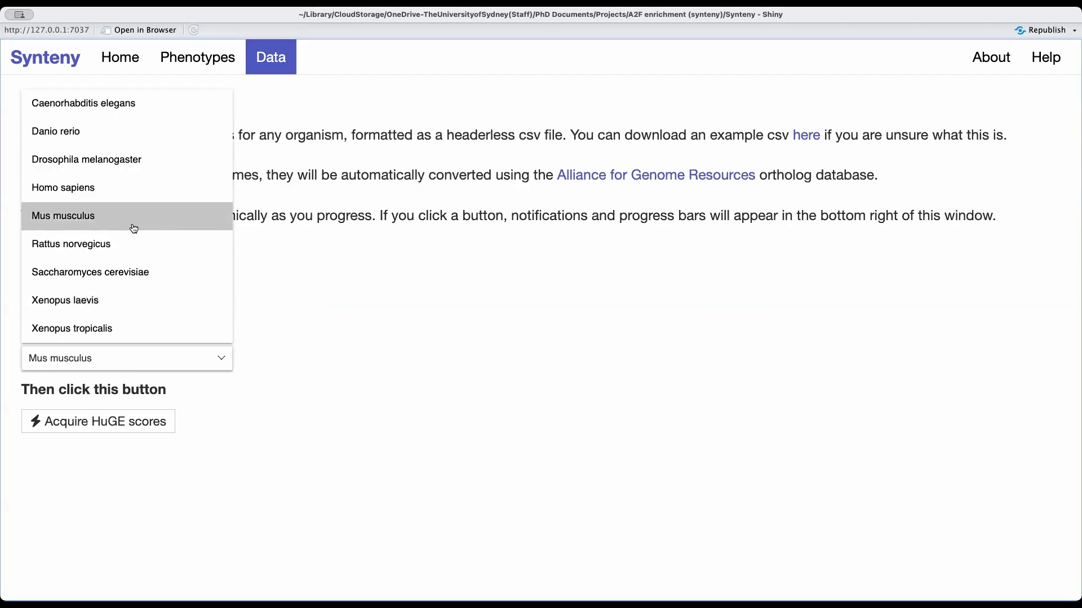
pyautogui.click(160, 251)
pyautogui.click(162, 366)
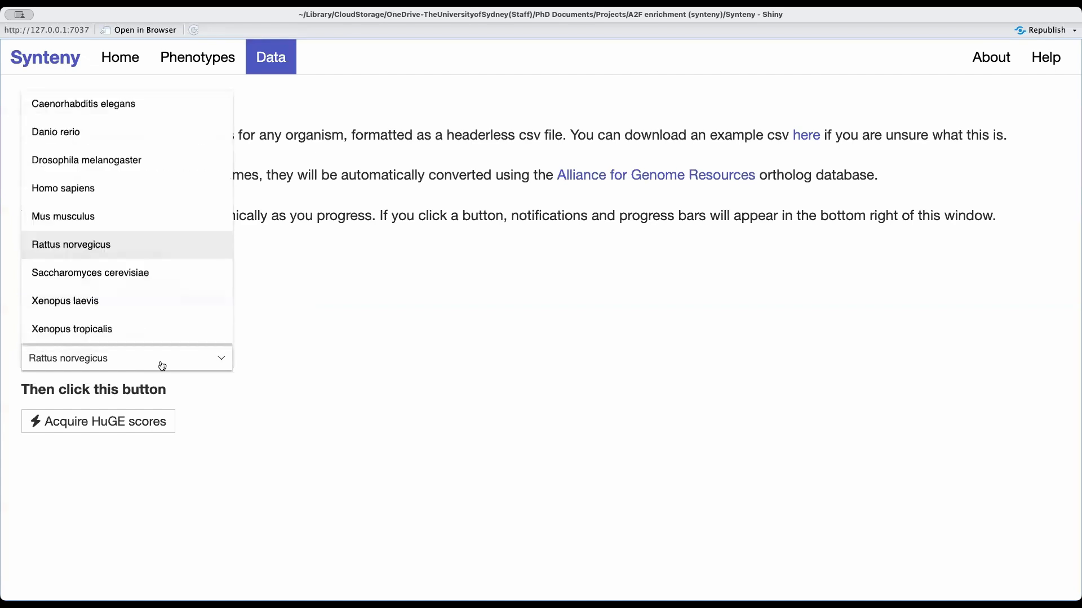
pyautogui.click(122, 220)
pyautogui.click(160, 428)
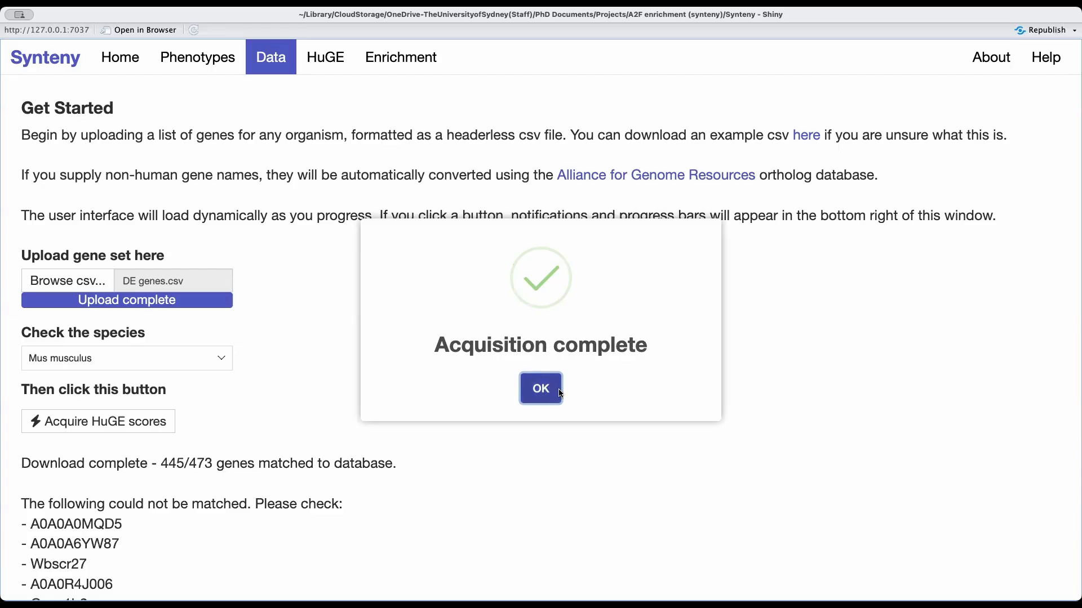
pyautogui.click(541, 388)
# Review the list of genes that could not be matched to the database and the notes on where to find the data.
pyautogui.scroll(-5, 251, 400)
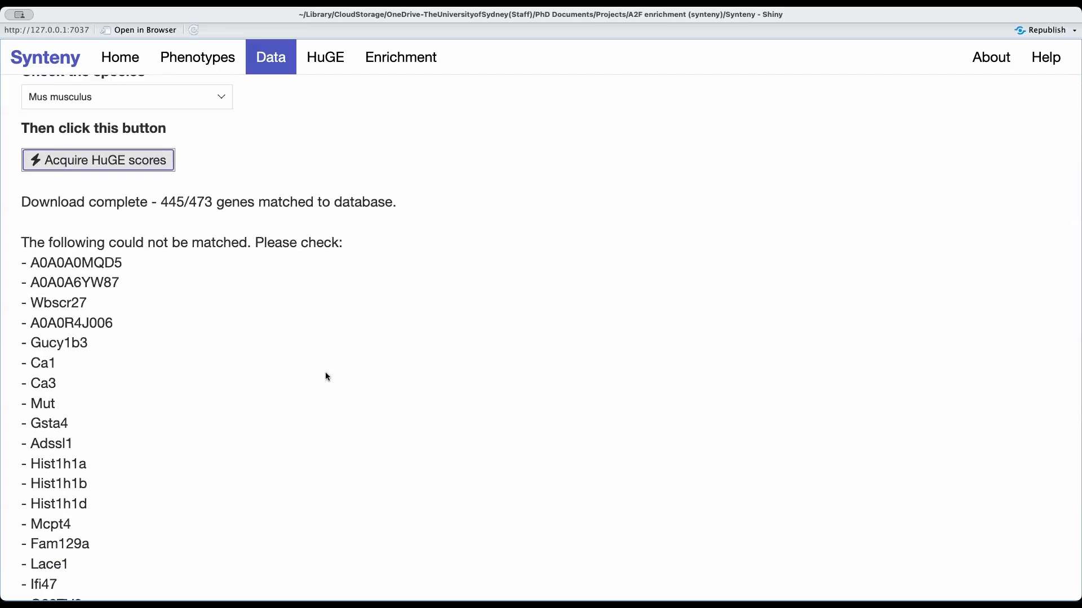
pyautogui.scroll(-1, 324, 374)
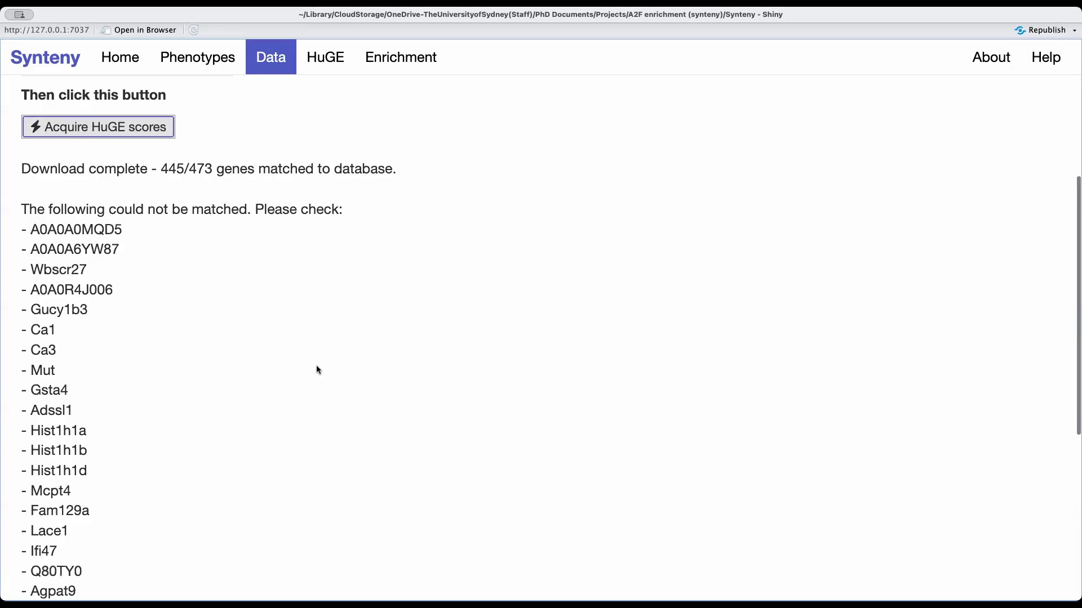
pyautogui.doubleClick(89, 228)
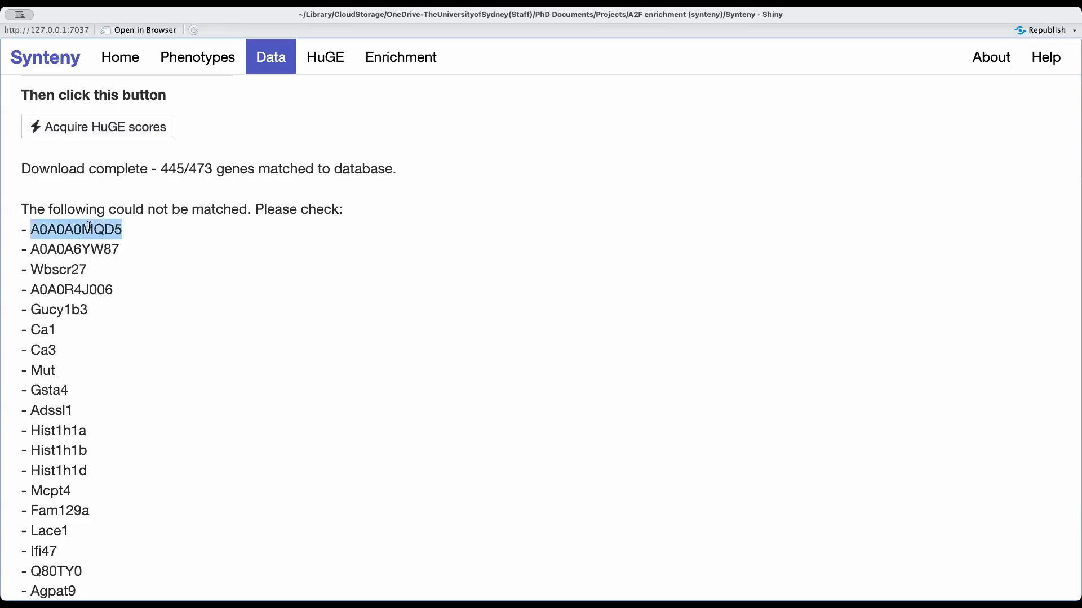
pyautogui.click(137, 231)
pyautogui.scroll(1, 137, 231)
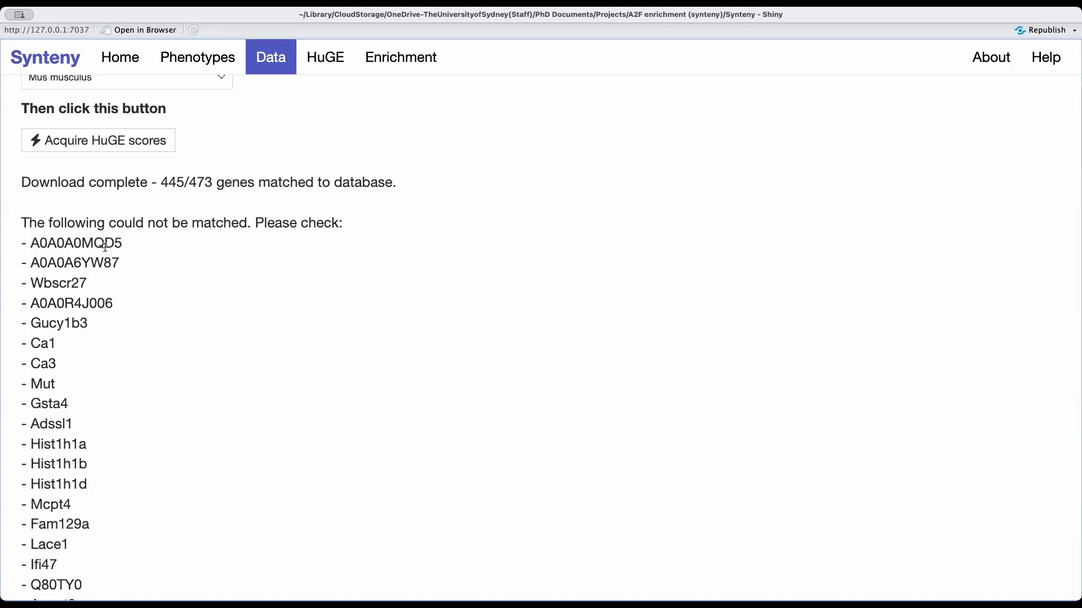
pyautogui.scroll(-5, 106, 276)
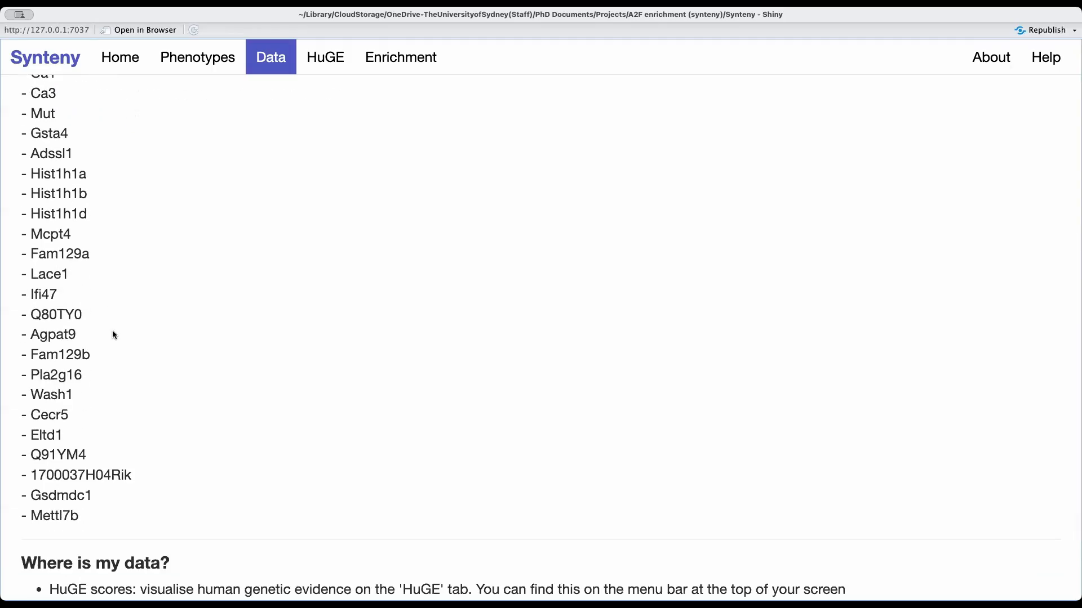
pyautogui.scroll(2, 146, 219)
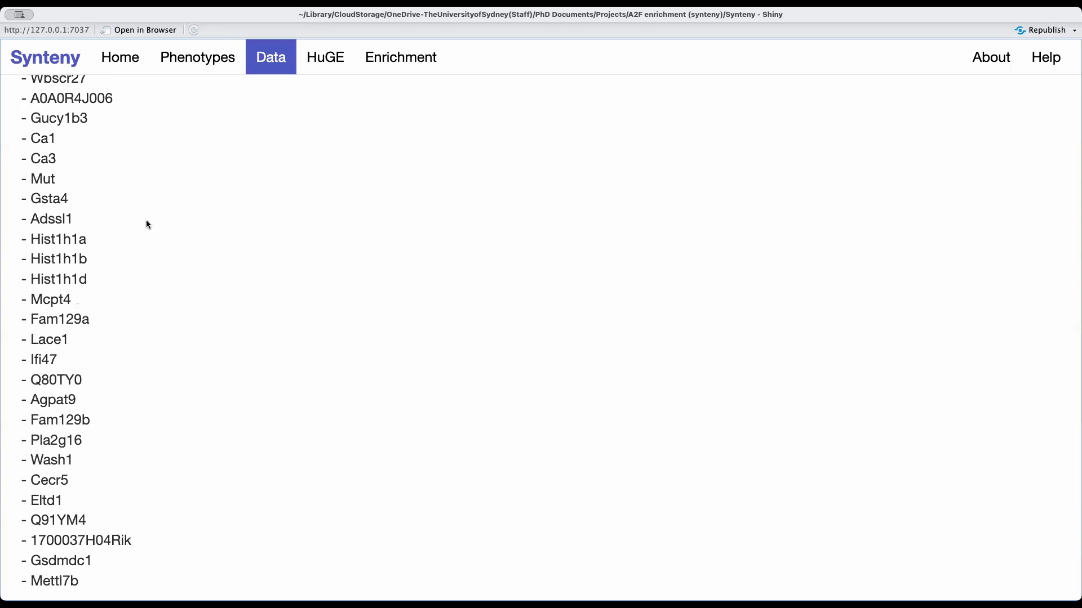
pyautogui.scroll(4, 146, 225)
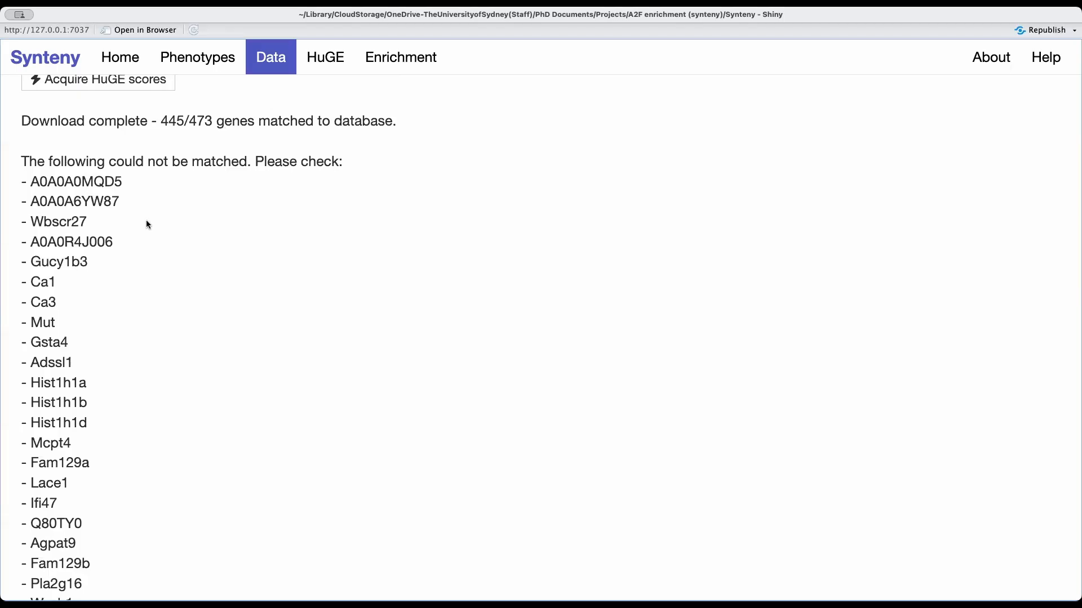
pyautogui.scroll(-2, 146, 224)
pyautogui.scroll(3, 146, 224)
pyautogui.scroll(-10, 146, 224)
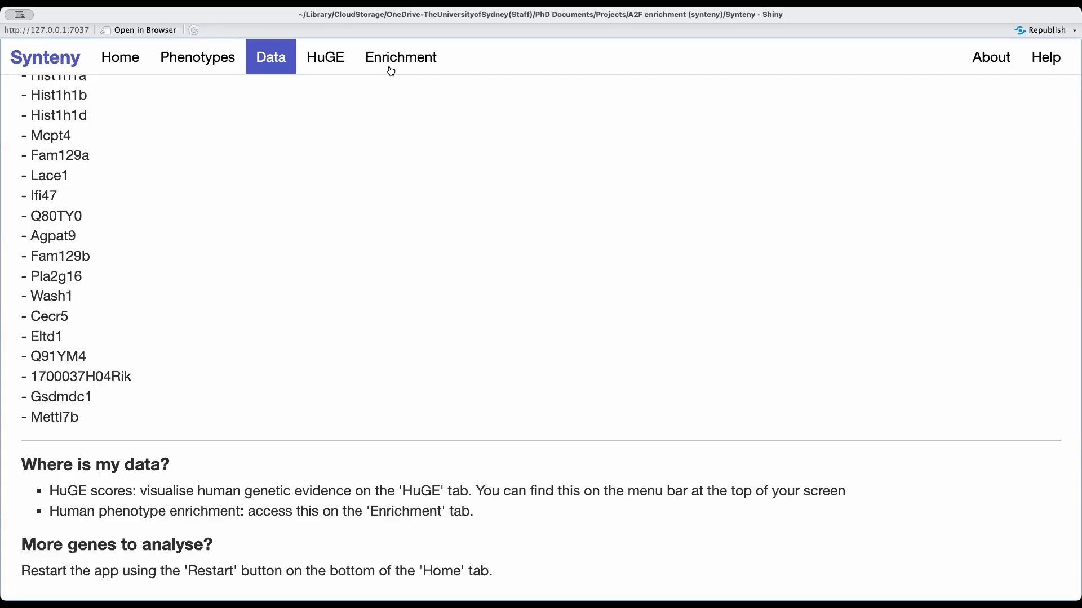
# Open the HuGE results and examine the overview heatmap of all genes and its plot settings.
pyautogui.click(324, 77)
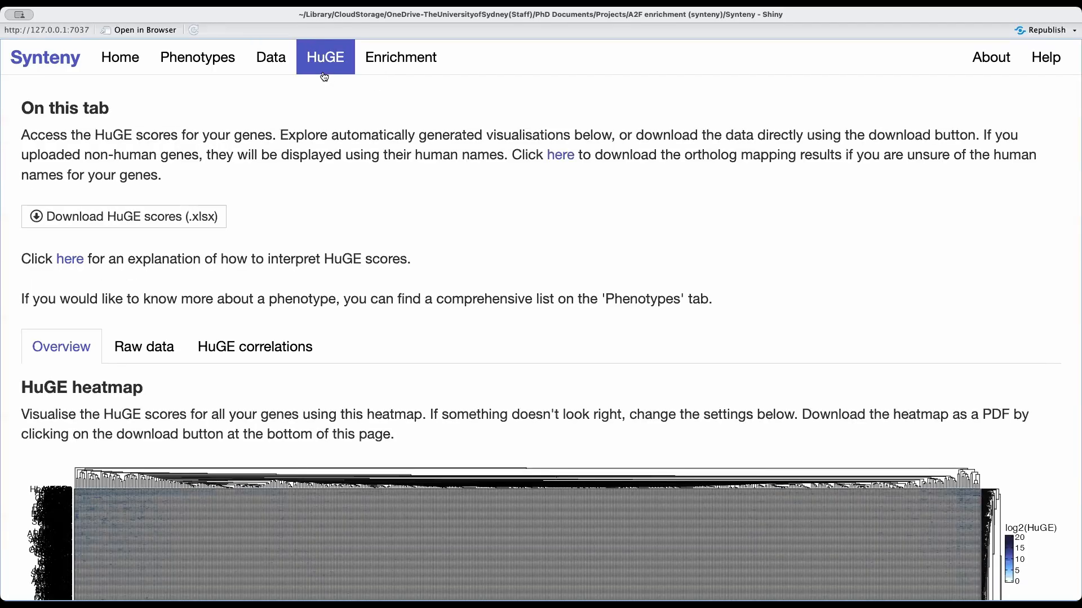
pyautogui.scroll(-5, 203, 413)
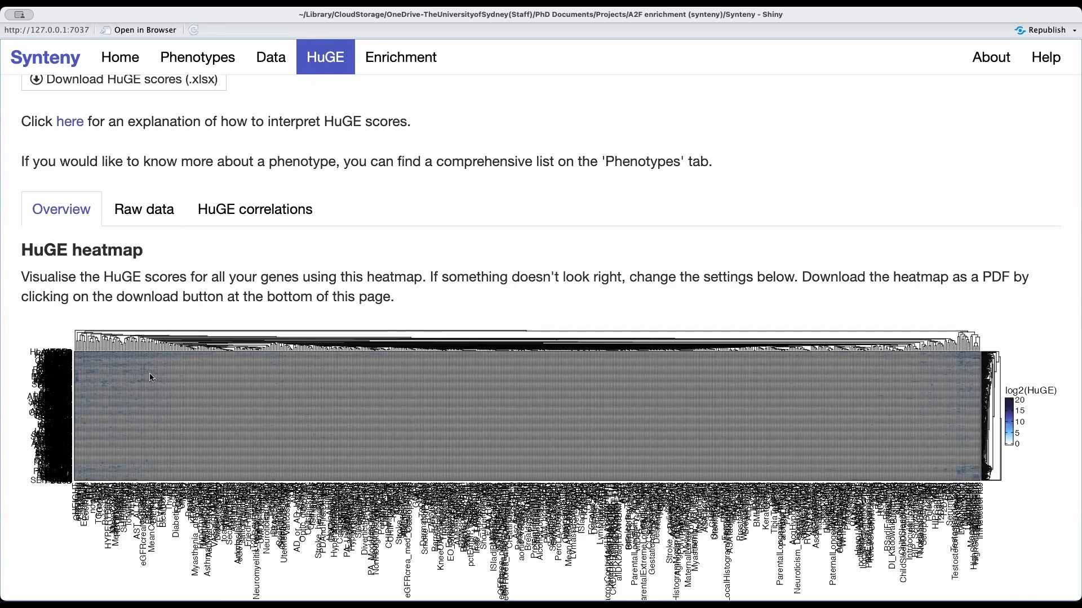
pyautogui.scroll(-1, 152, 376)
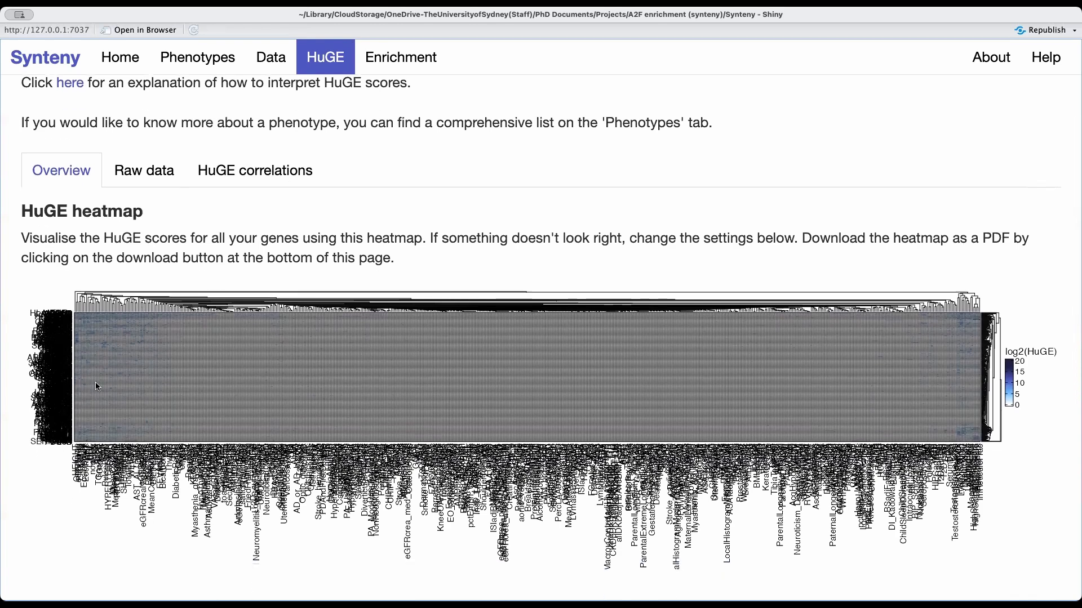
pyautogui.scroll(-1, 97, 387)
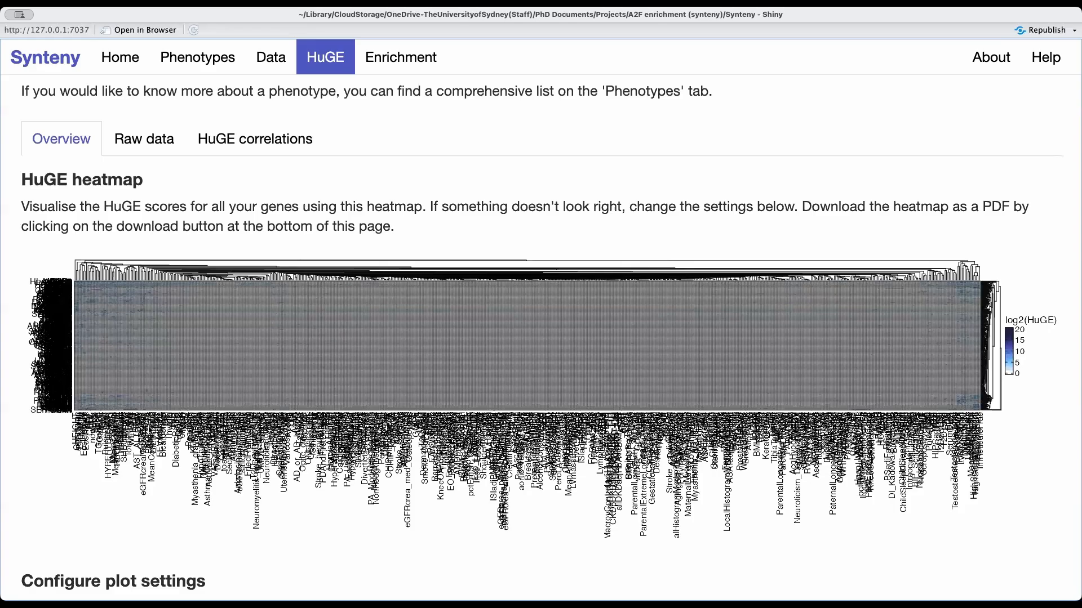
pyautogui.scroll(-3, 116, 470)
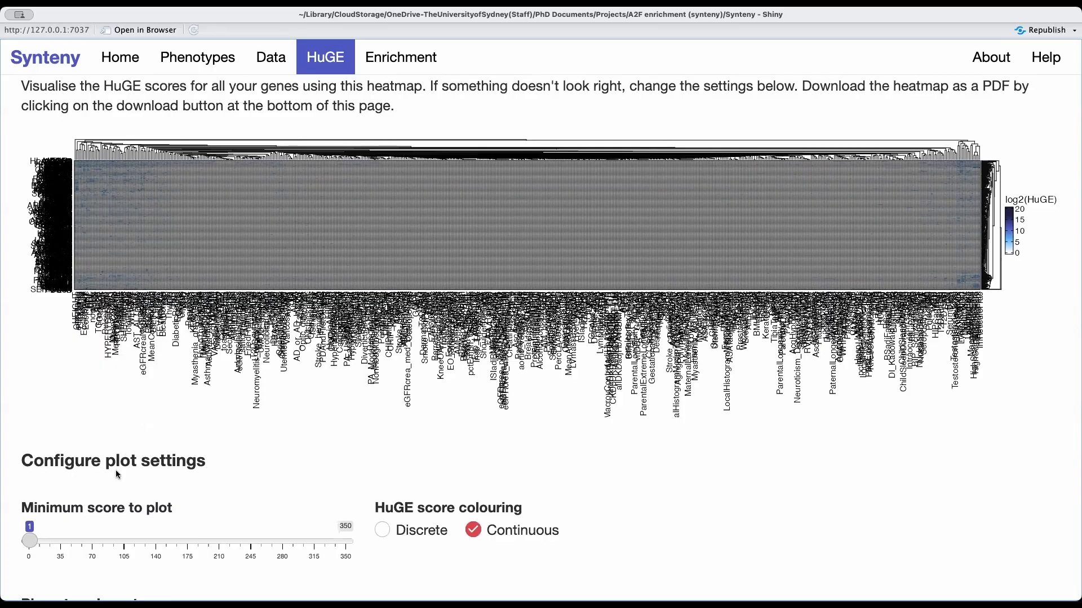
# Read the explanation of how to interpret HuGE scores and return to the results.
pyautogui.scroll(8, 116, 470)
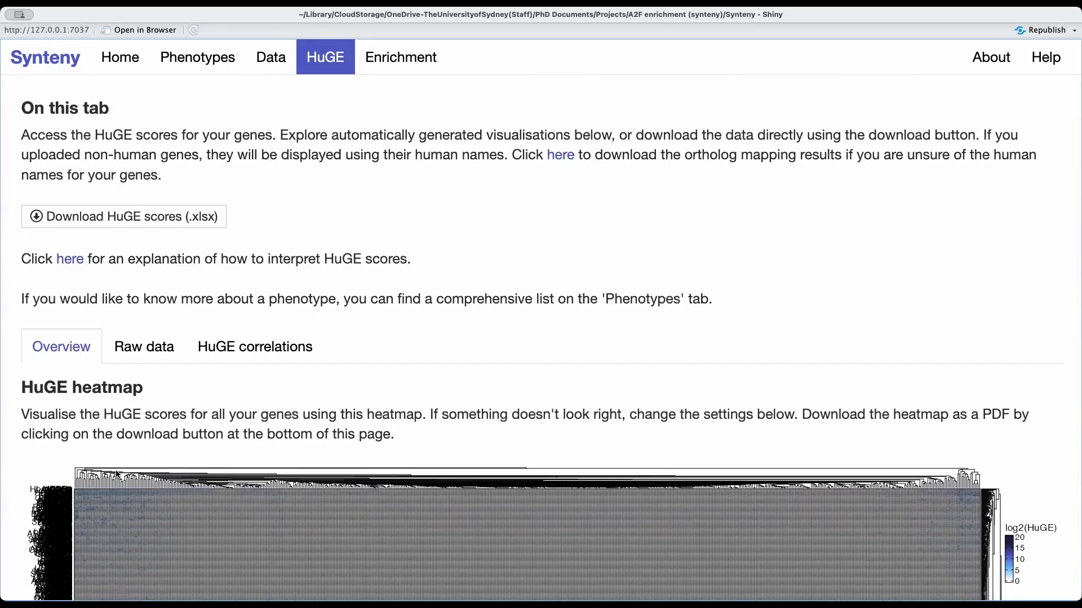
pyautogui.click(70, 259)
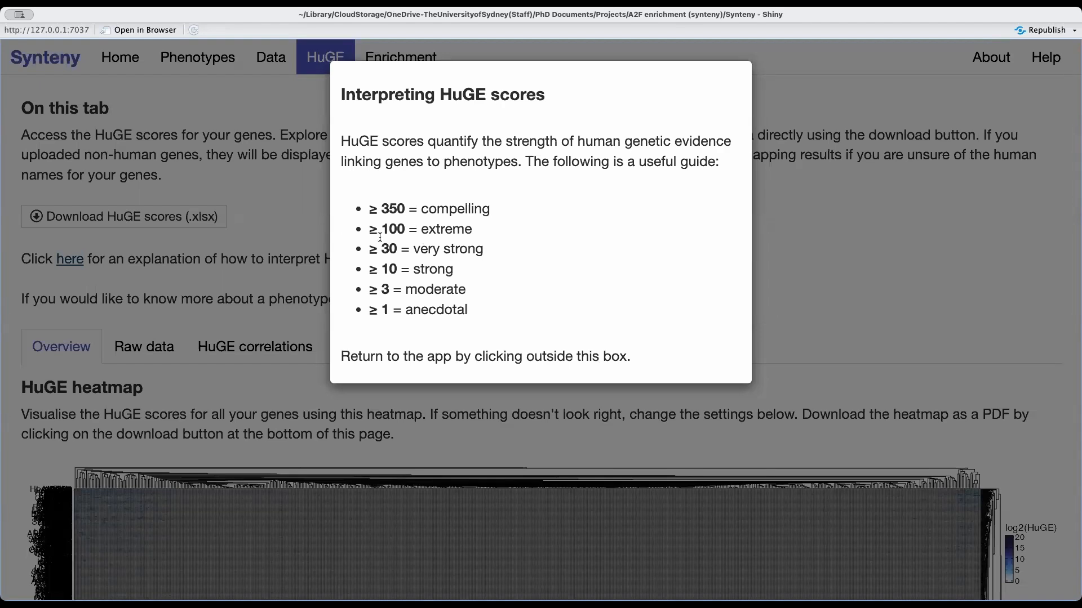
pyautogui.click(292, 296)
# Set the heatmap's minimum score to plot to 100 and check the redrawn plot.
pyautogui.scroll(-4, 292, 286)
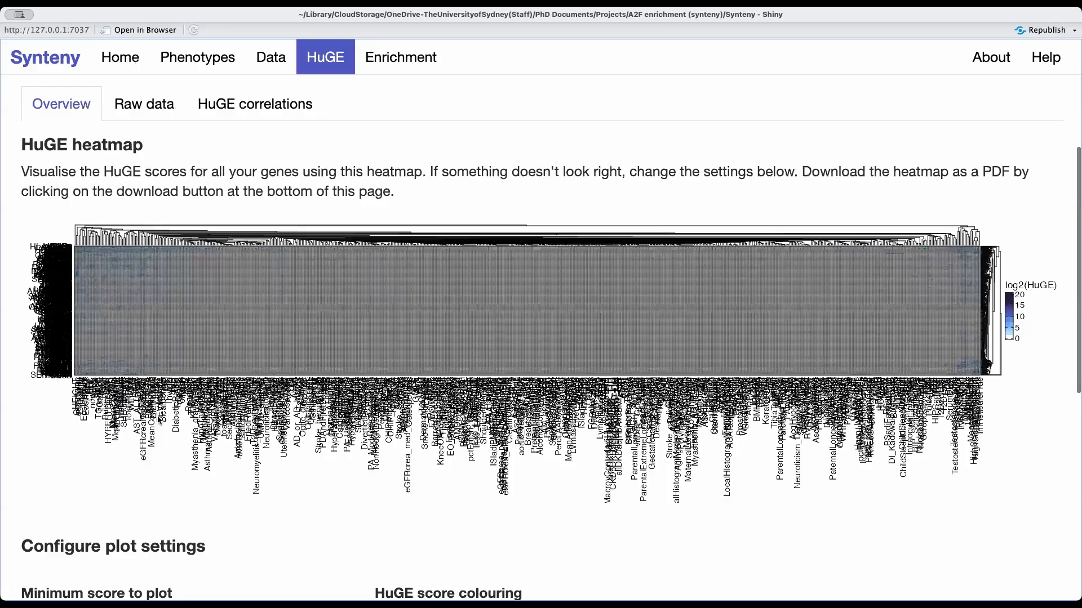
pyautogui.scroll(-3, 122, 445)
pyautogui.click(118, 443)
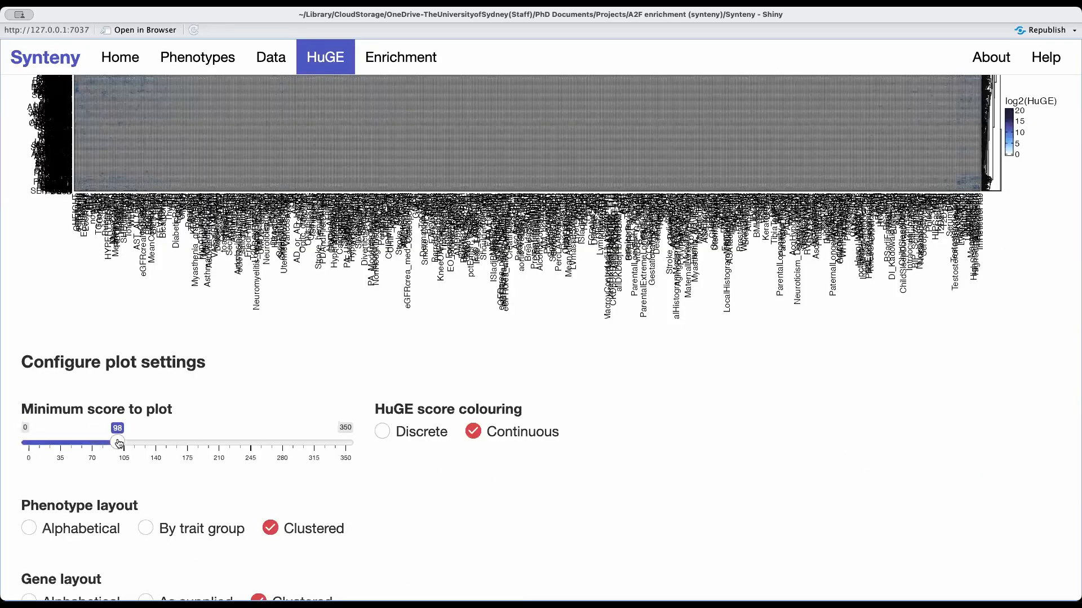
pyautogui.moveTo(119, 443); pyautogui.dragTo(120, 444)
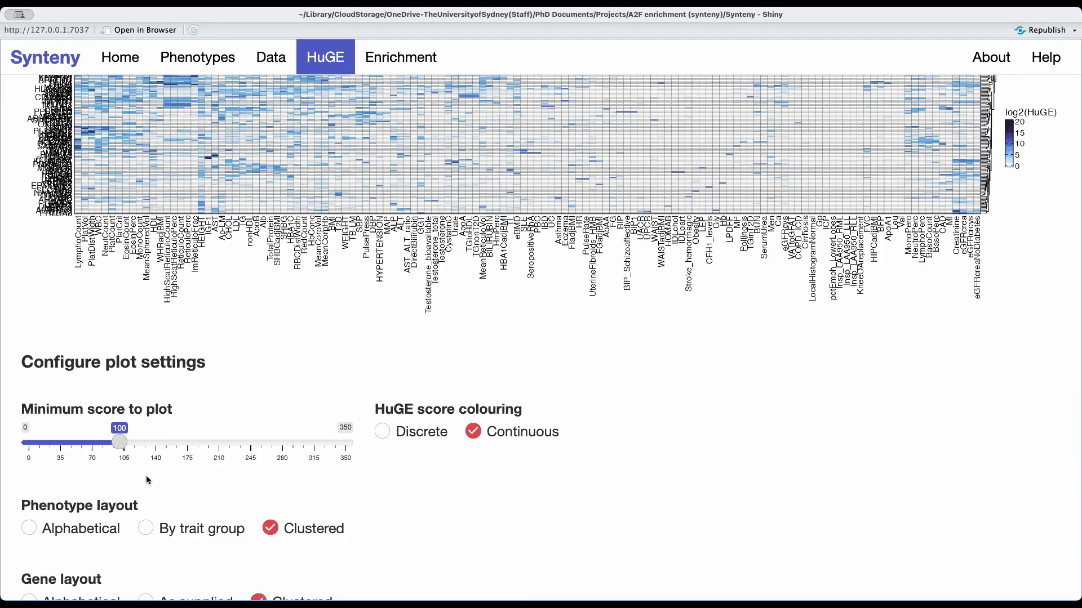
pyautogui.scroll(3, 147, 476)
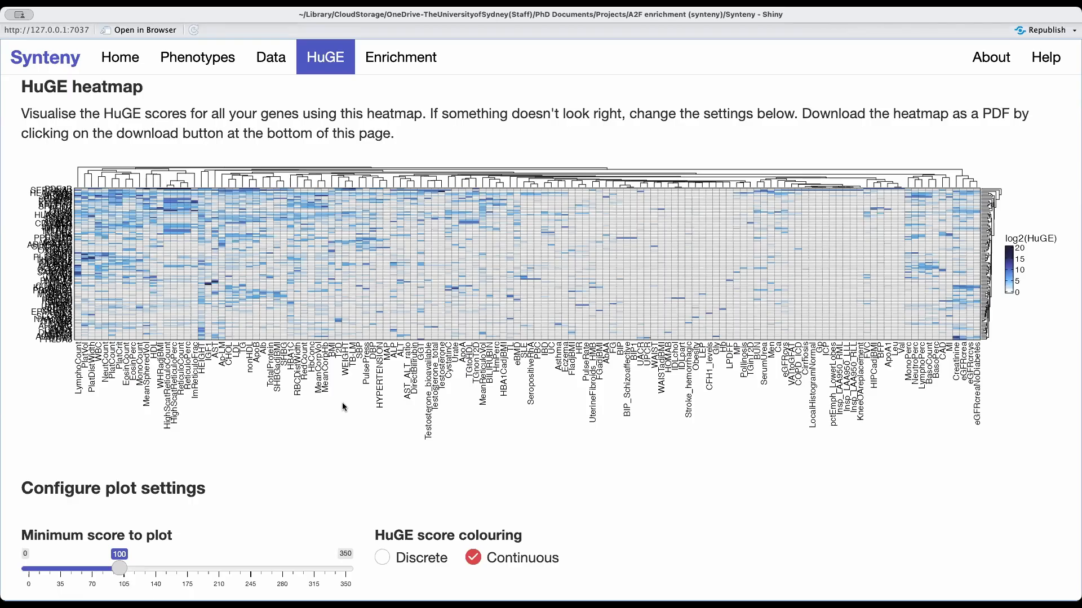
pyautogui.scroll(-1, 342, 402)
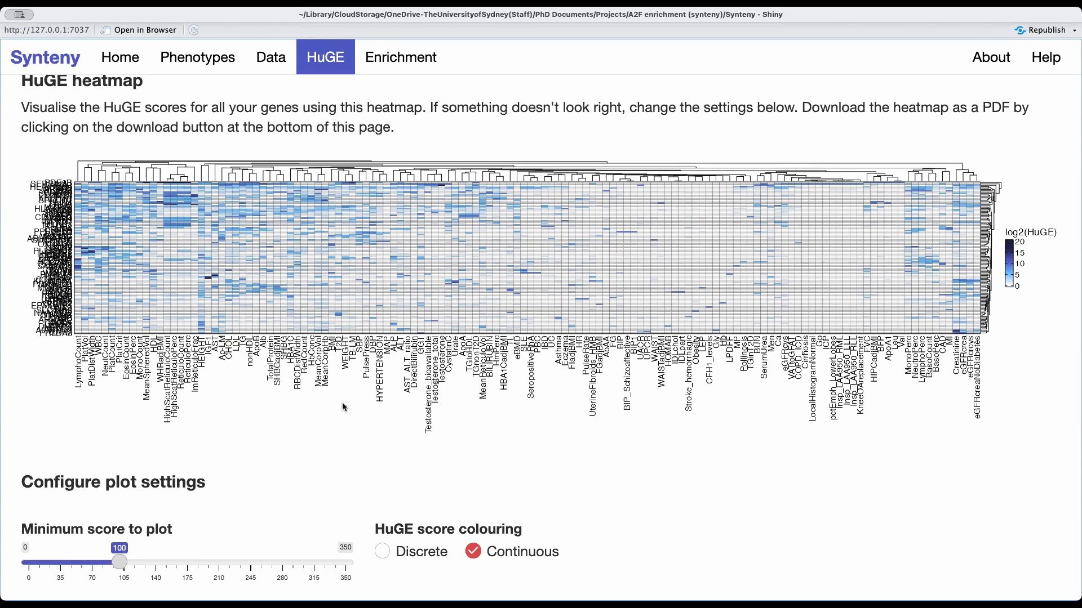
# Change the heatmap's phenotype layout to group phenotypes by trait group.
pyautogui.scroll(-5, 342, 403)
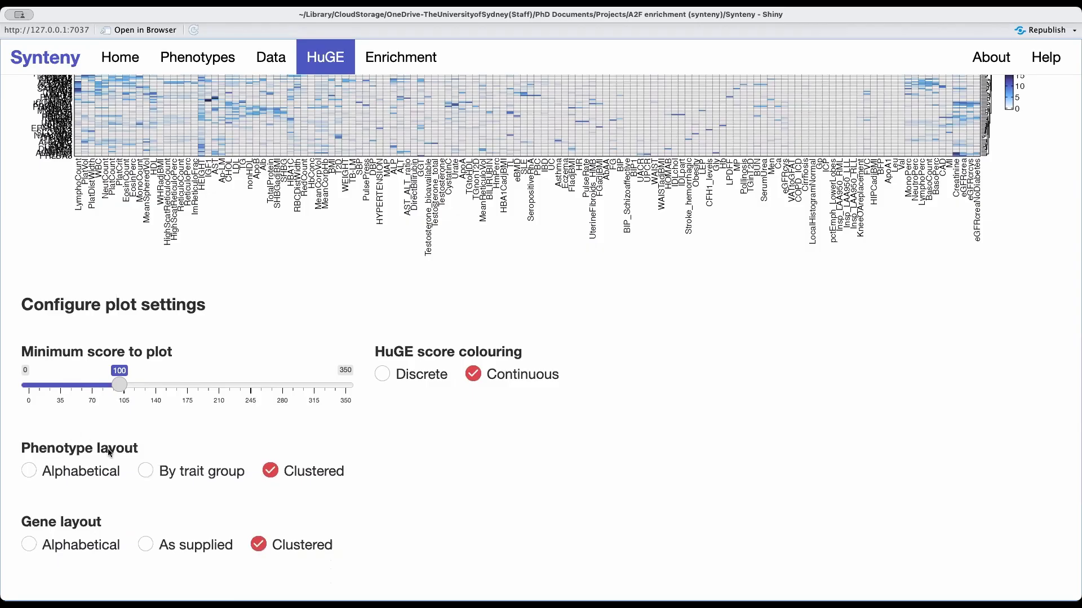
pyautogui.scroll(5, 280, 448)
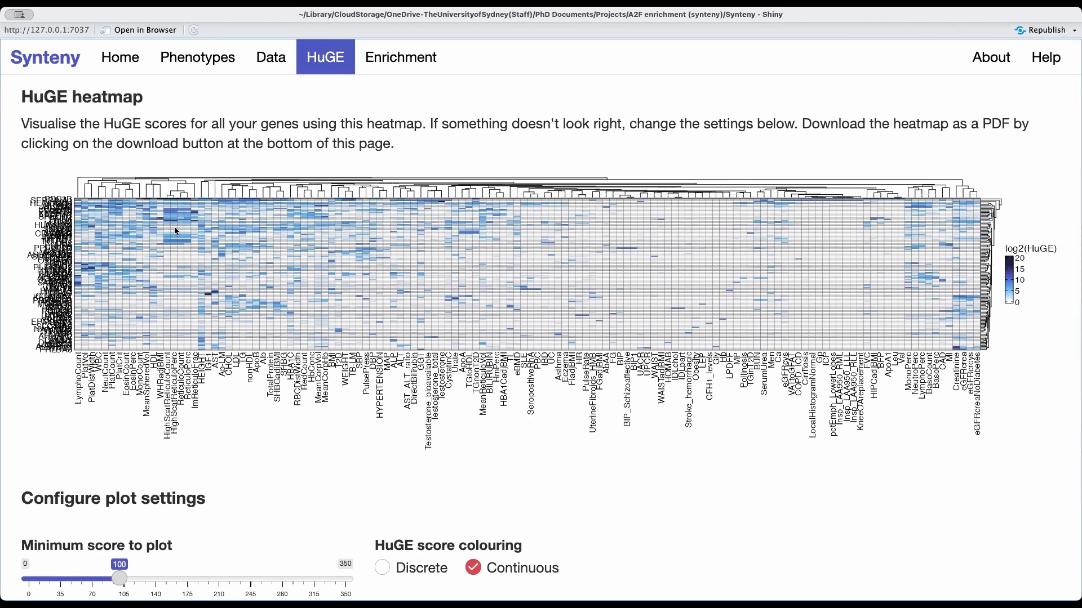
pyautogui.scroll(-5, 270, 470)
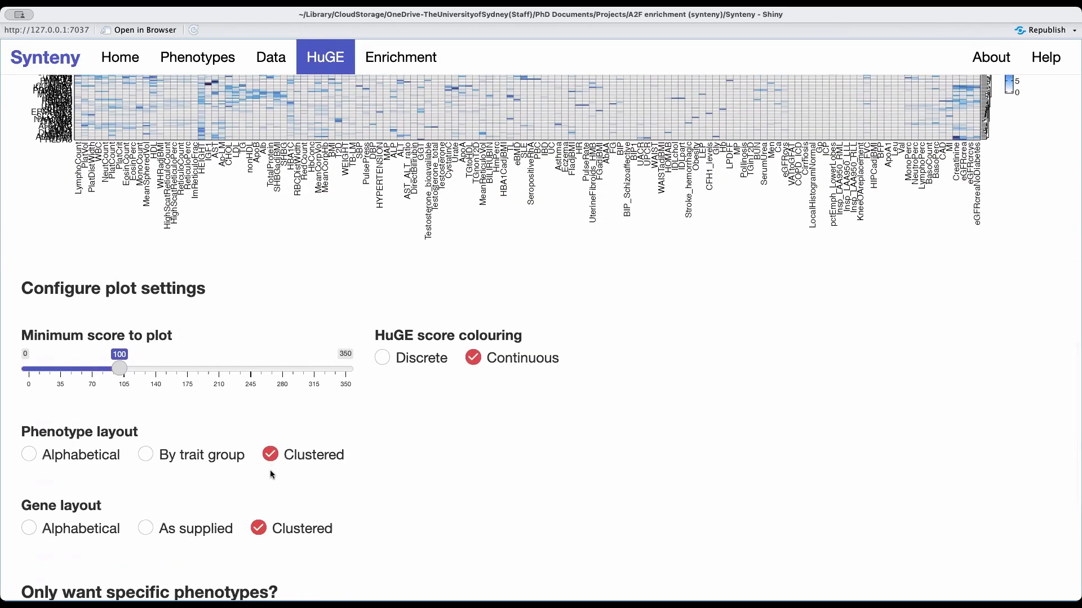
pyautogui.click(147, 455)
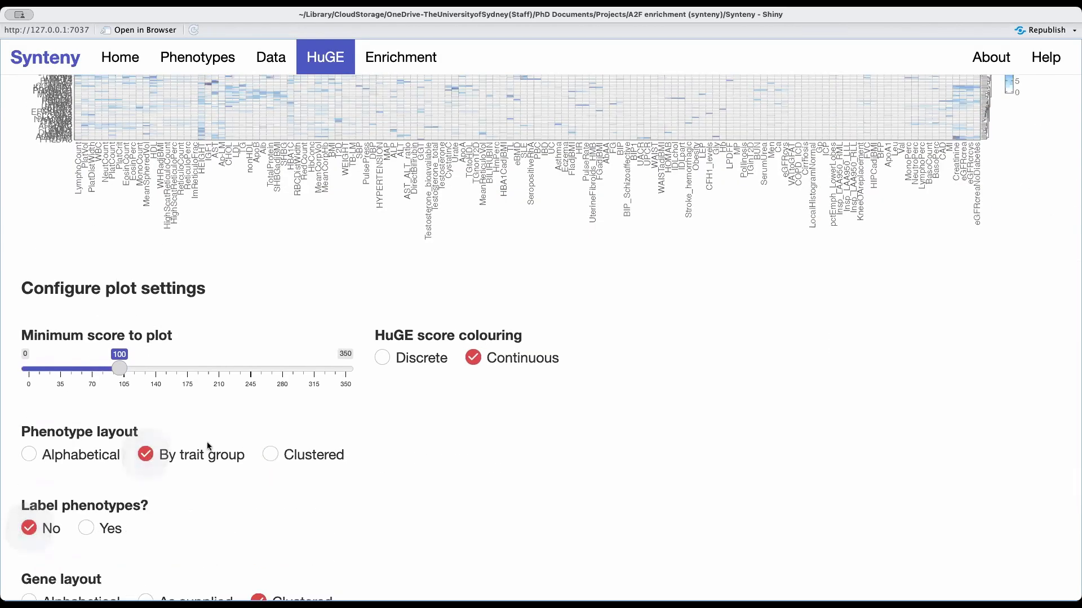
pyautogui.scroll(4, 207, 446)
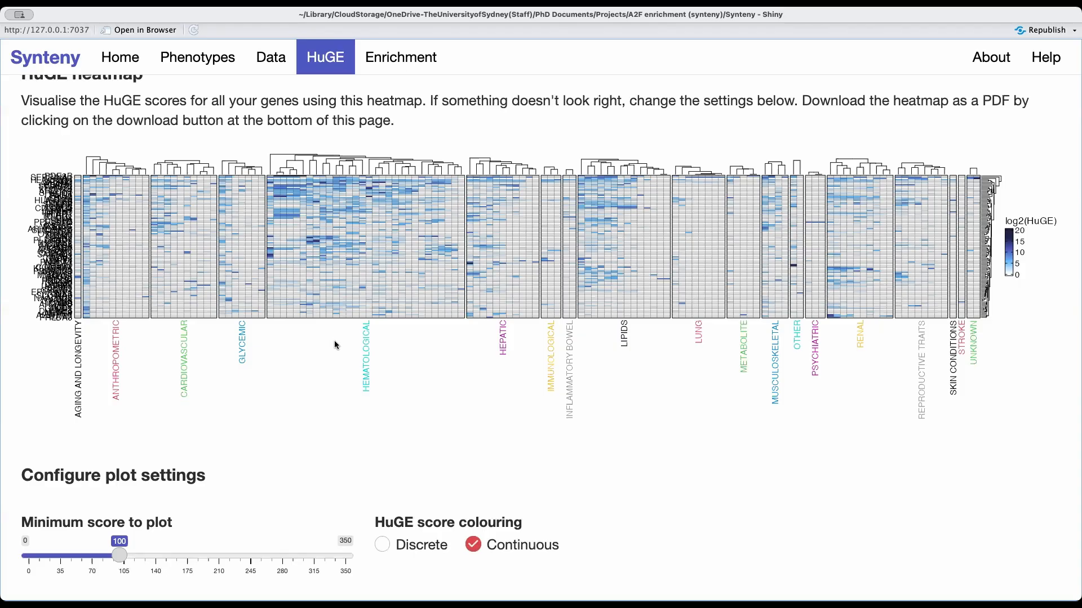
# Clear the heatmap's phenotype selection, search the list for "cardio" and select the entire cardiovascular group.
pyautogui.scroll(-1, 334, 345)
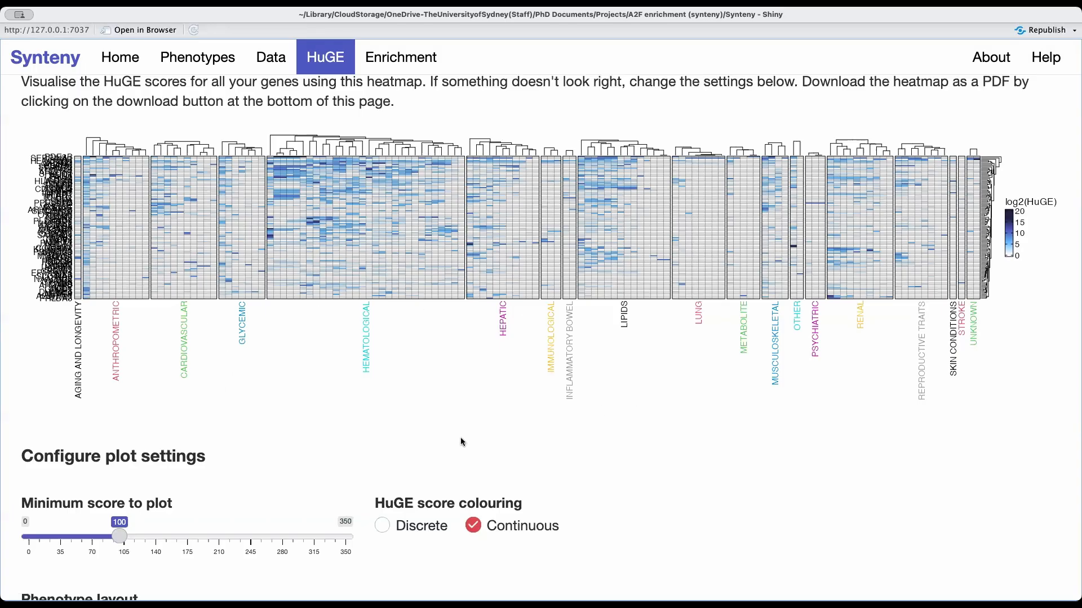
pyautogui.scroll(-6, 460, 439)
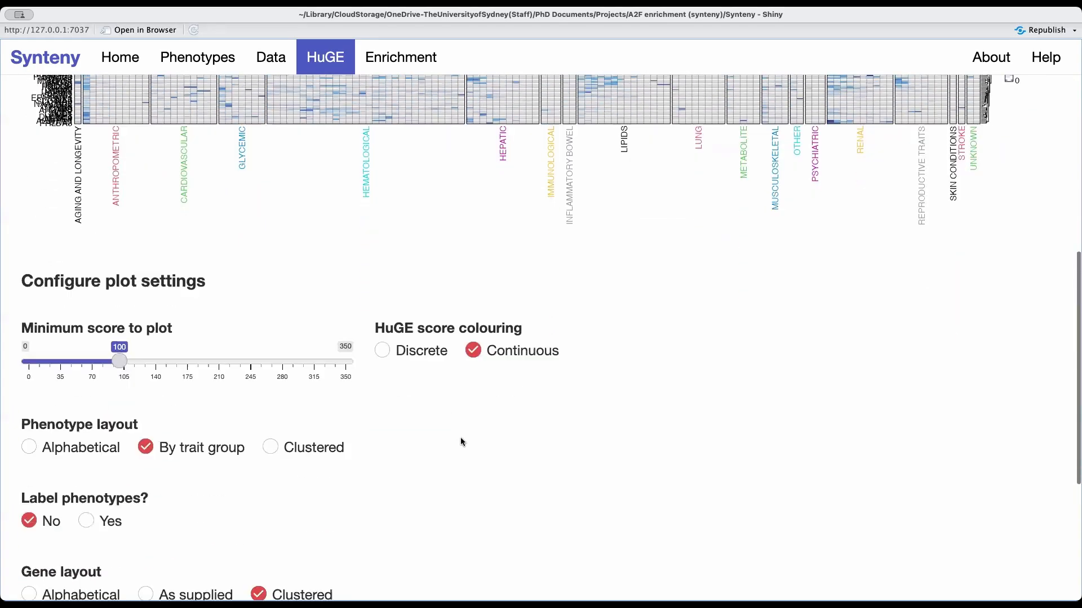
pyautogui.scroll(-1, 461, 442)
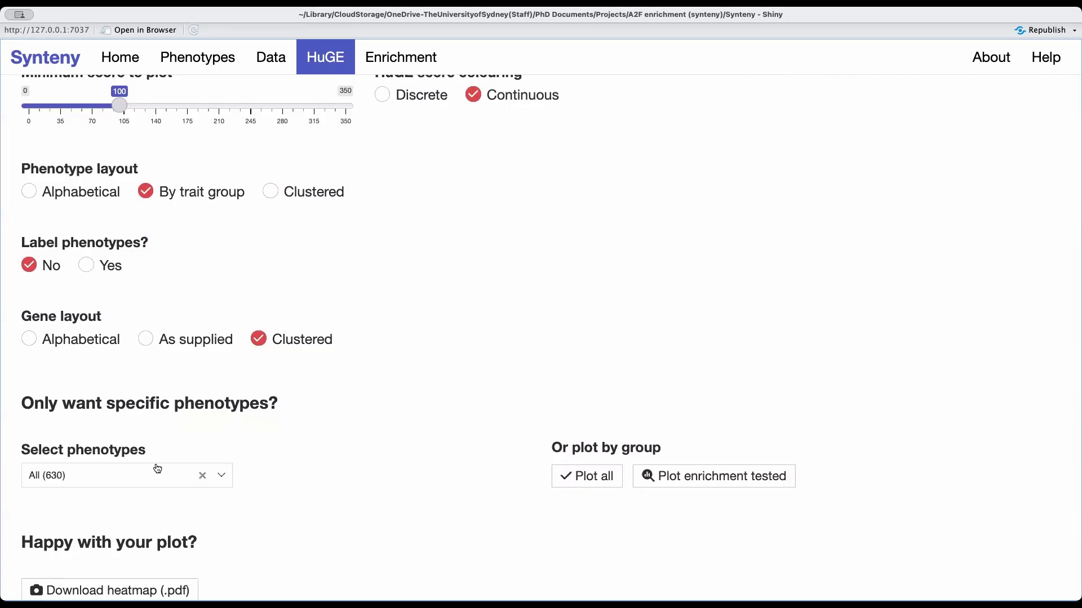
pyautogui.scroll(-1, 171, 470)
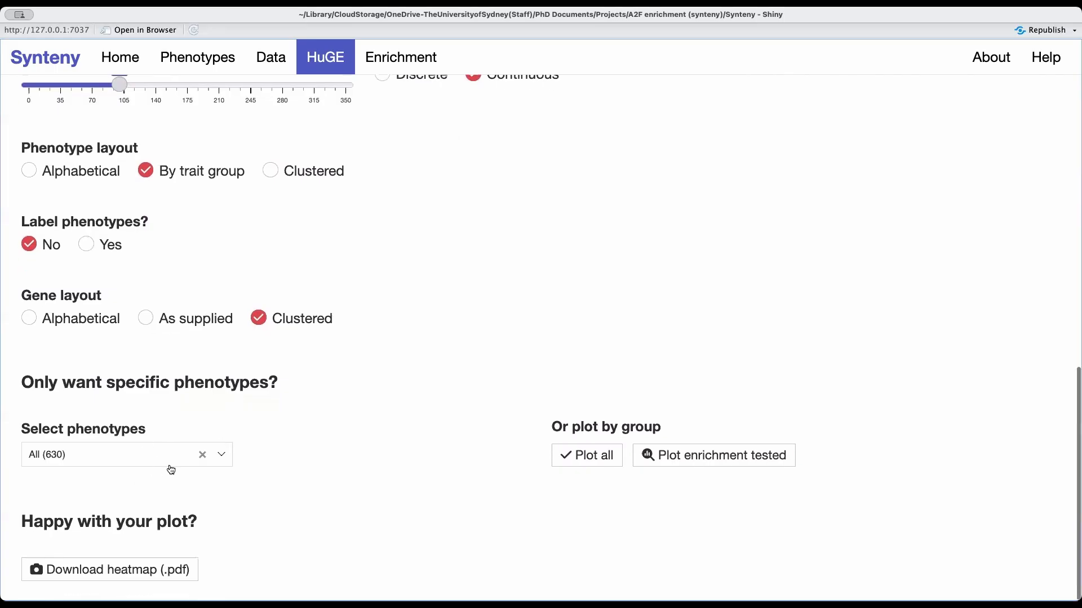
pyautogui.click(201, 454)
pyautogui.click(130, 455)
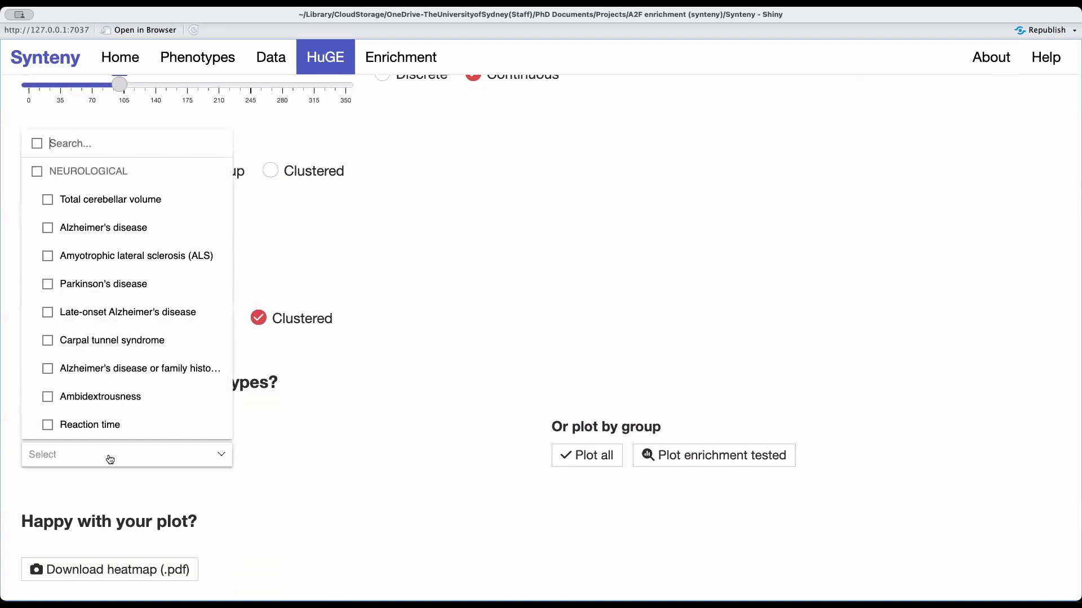
pyautogui.write('cardio')
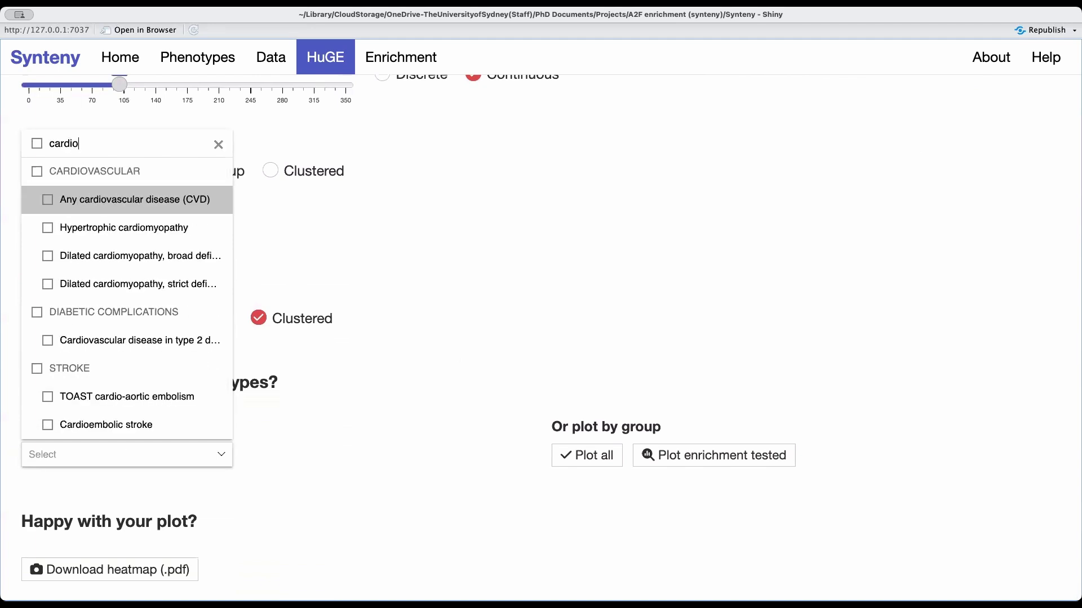
pyautogui.click(37, 173)
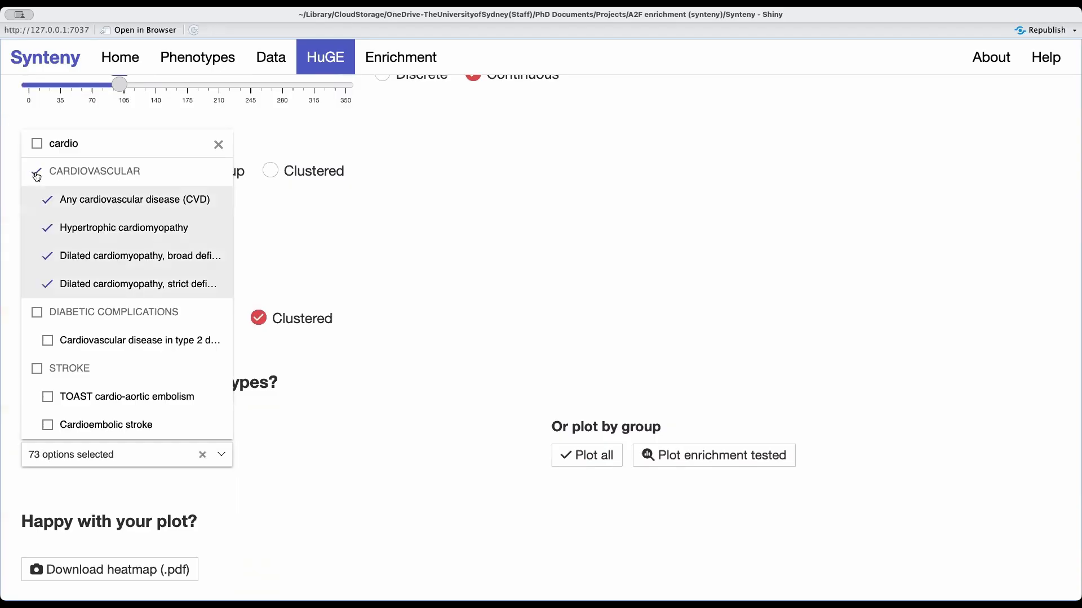
# Add the glycemic, hepatic, lipids and renal groups to the plotted phenotypes and check the redrawn heatmap.
pyautogui.moveTo(50, 455)
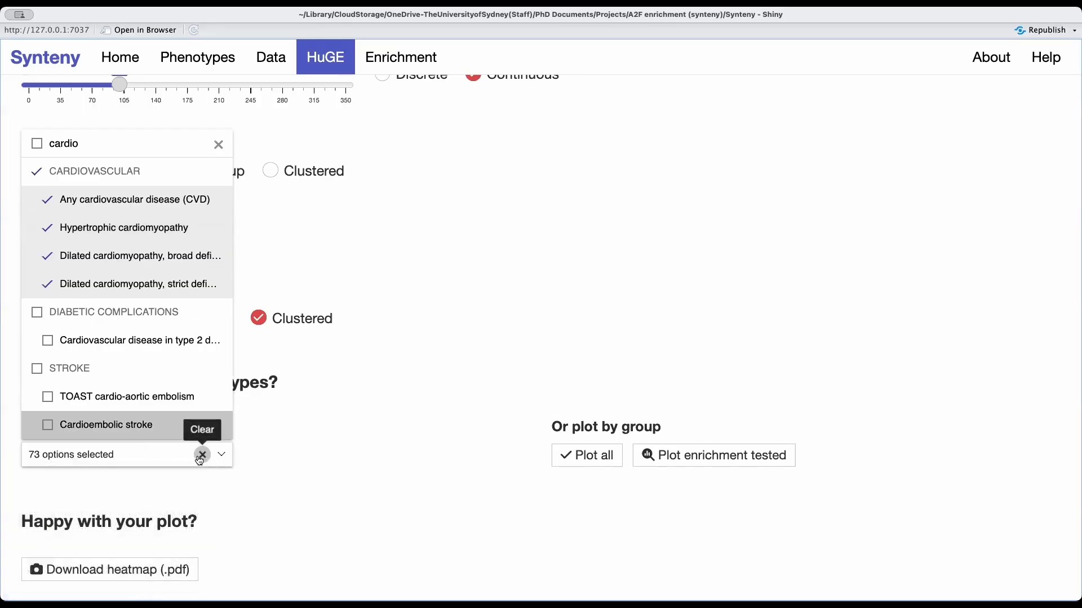
pyautogui.doubleClick(63, 144)
pyautogui.write('hlipi')
pyautogui.click(37, 256)
pyautogui.doubleClick(55, 228)
pyautogui.write('rena')
pyautogui.click(37, 396)
pyautogui.click(241, 511)
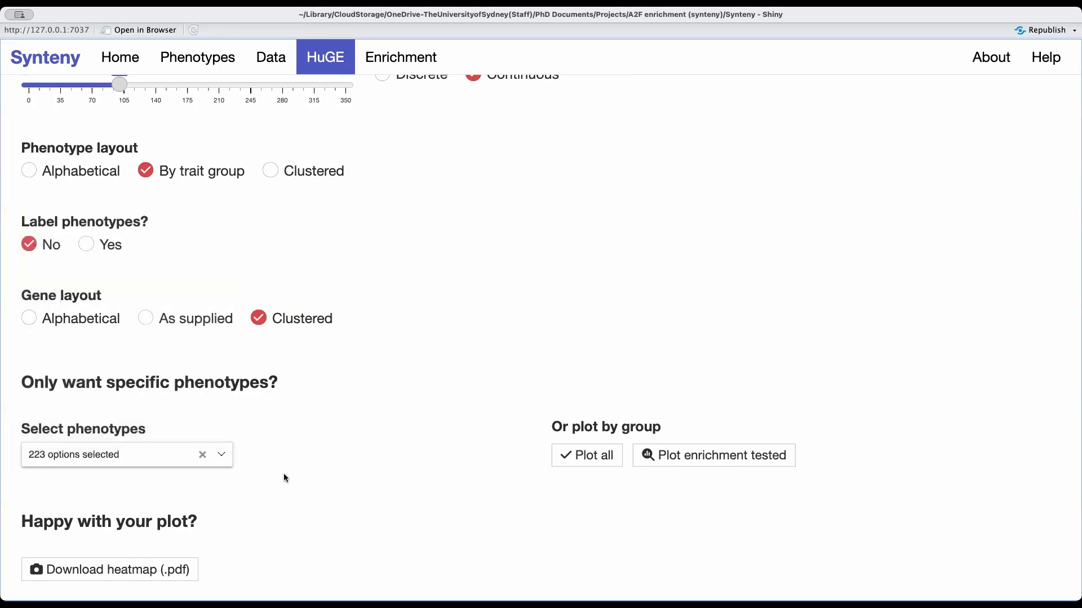
pyautogui.scroll(10, 284, 478)
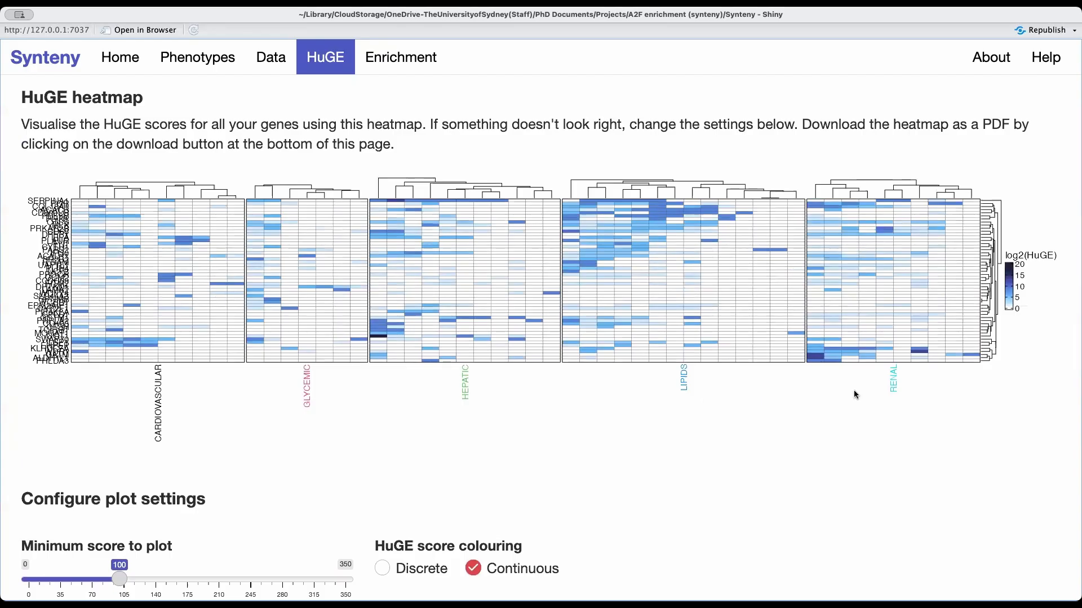
# Turn on phenotype labels for the heatmap and examine the redrawn plot.
pyautogui.scroll(-3, 854, 395)
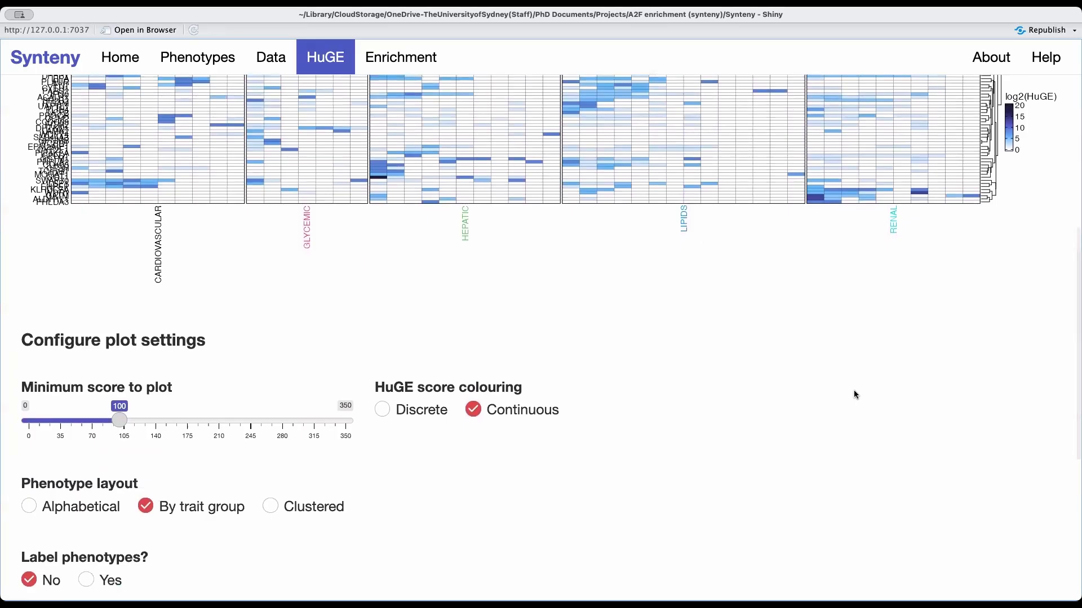
pyautogui.scroll(-4, 854, 394)
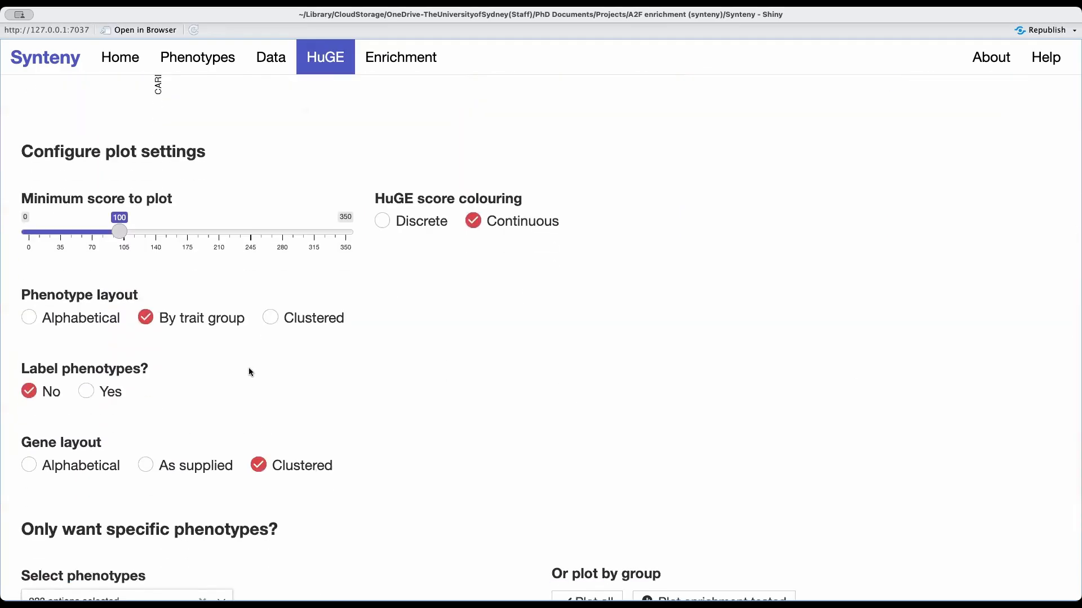
pyautogui.click(88, 397)
pyautogui.scroll(5, 402, 344)
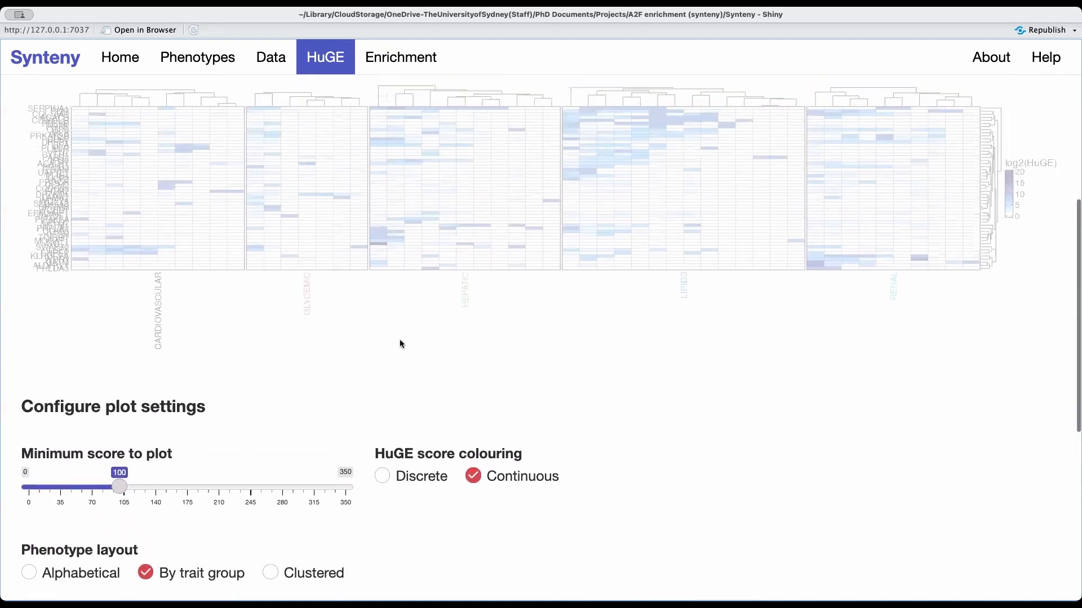
pyautogui.scroll(2, 401, 343)
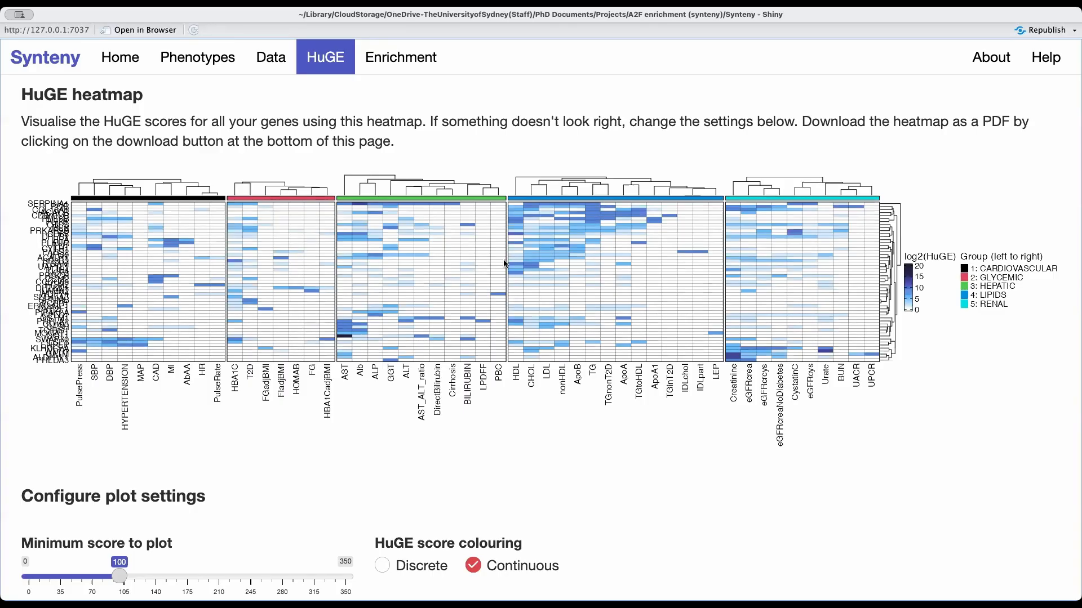
# Open the raw HuGE data and examine the phenotype table for HDL cholesterol.
pyautogui.scroll(2, 606, 264)
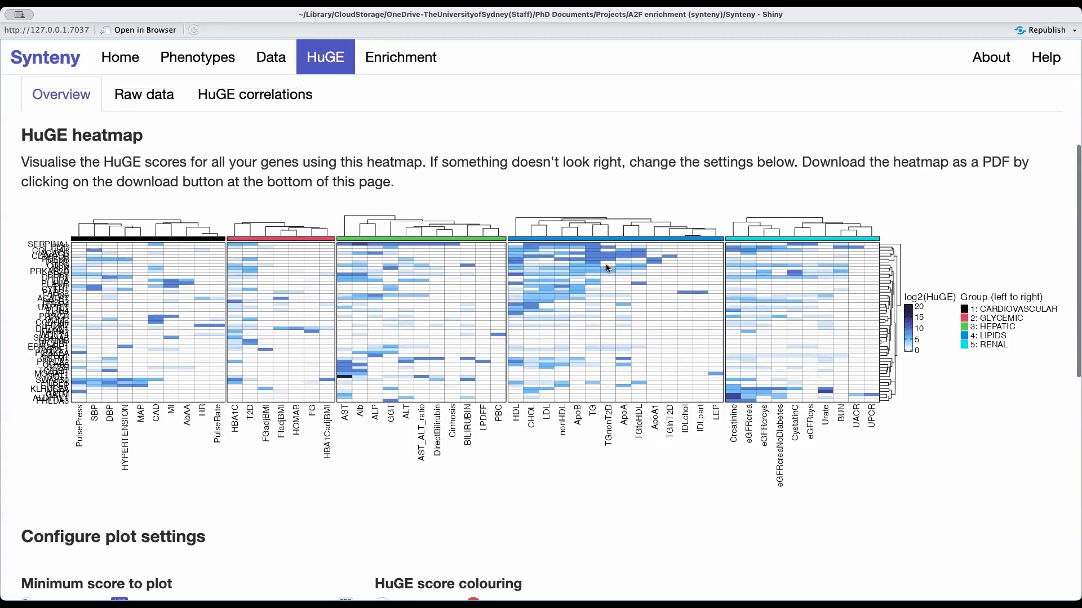
pyautogui.click(150, 94)
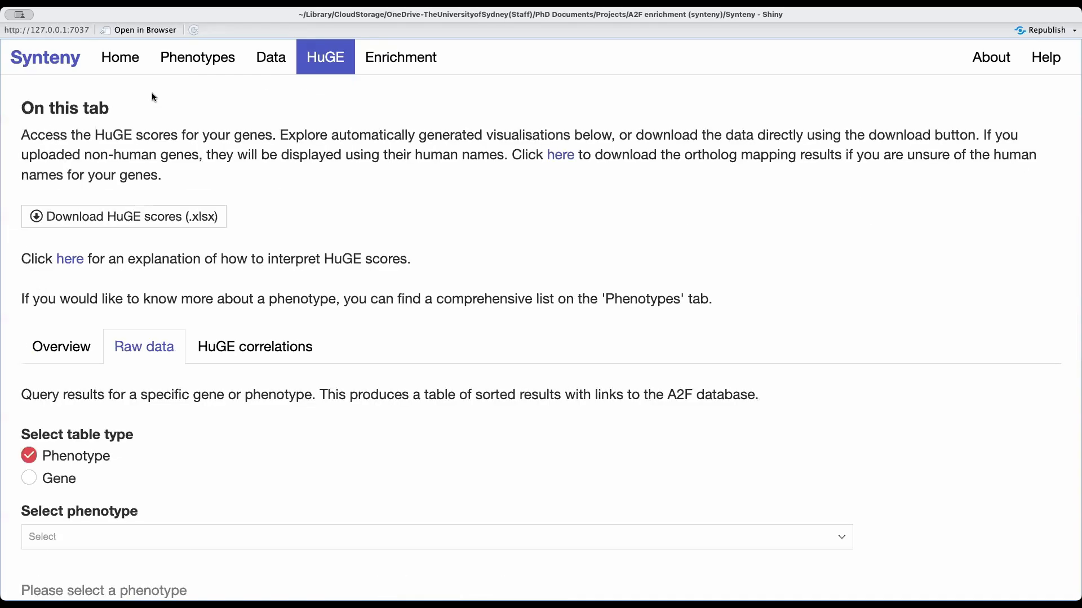
pyautogui.scroll(-1, 203, 295)
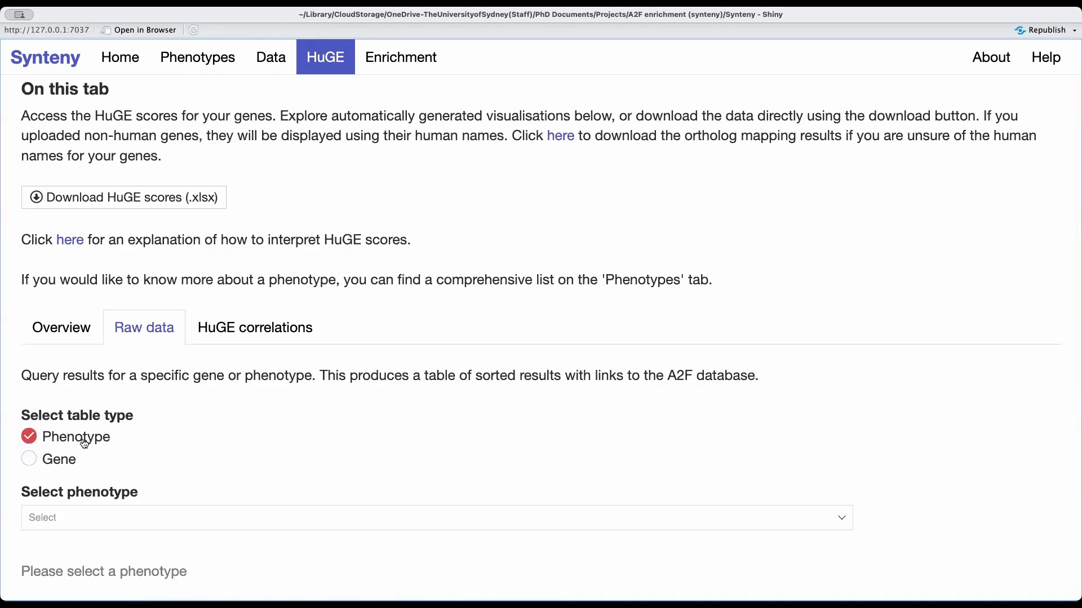
pyautogui.click(87, 518)
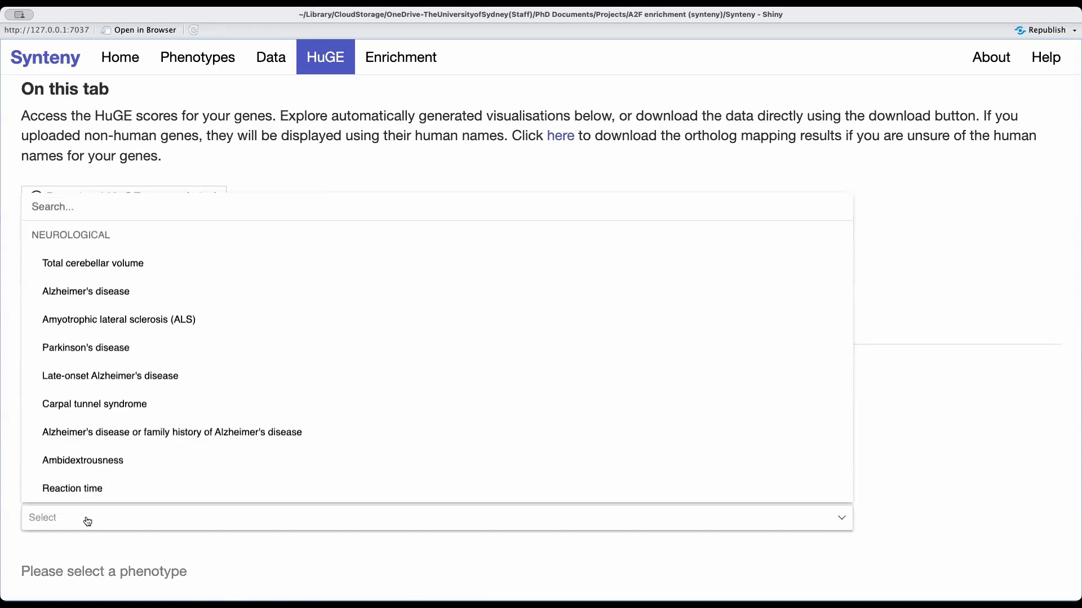
pyautogui.write('h')
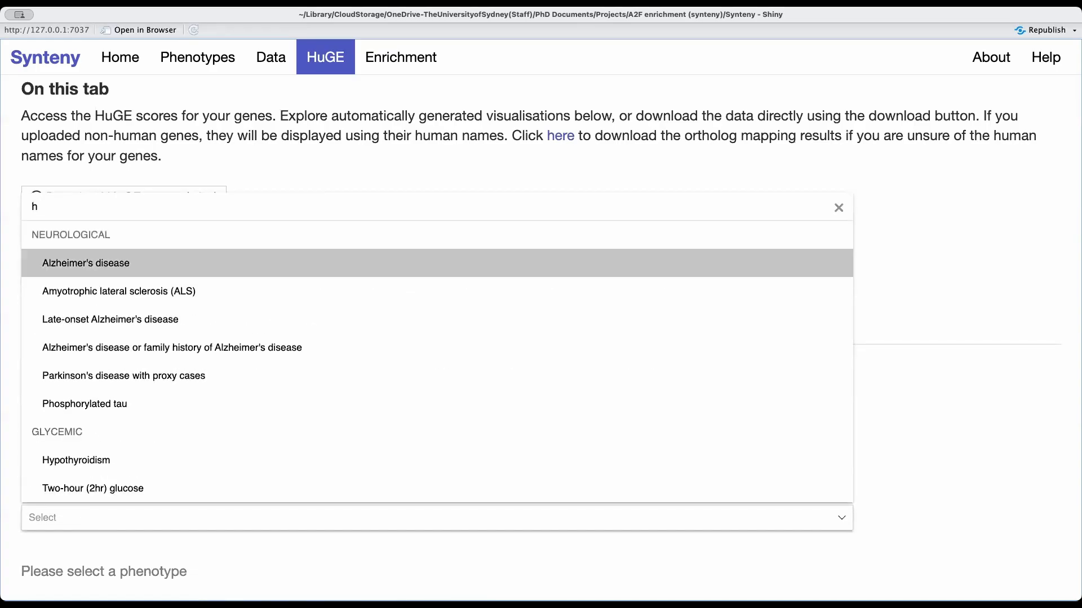
pyautogui.write('dl')
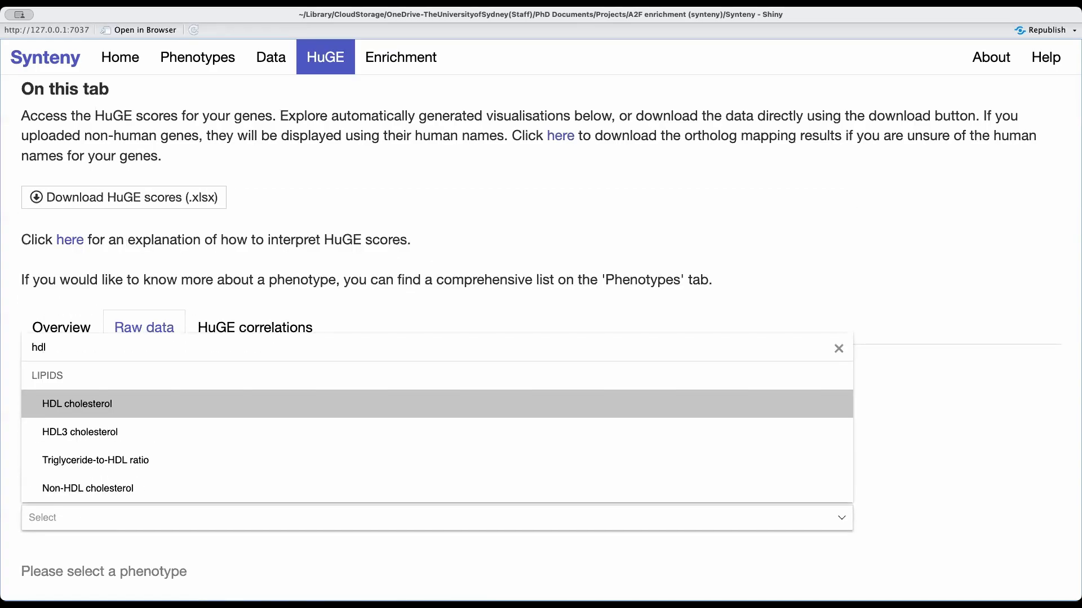
pyautogui.click(106, 407)
pyautogui.scroll(-5, 147, 425)
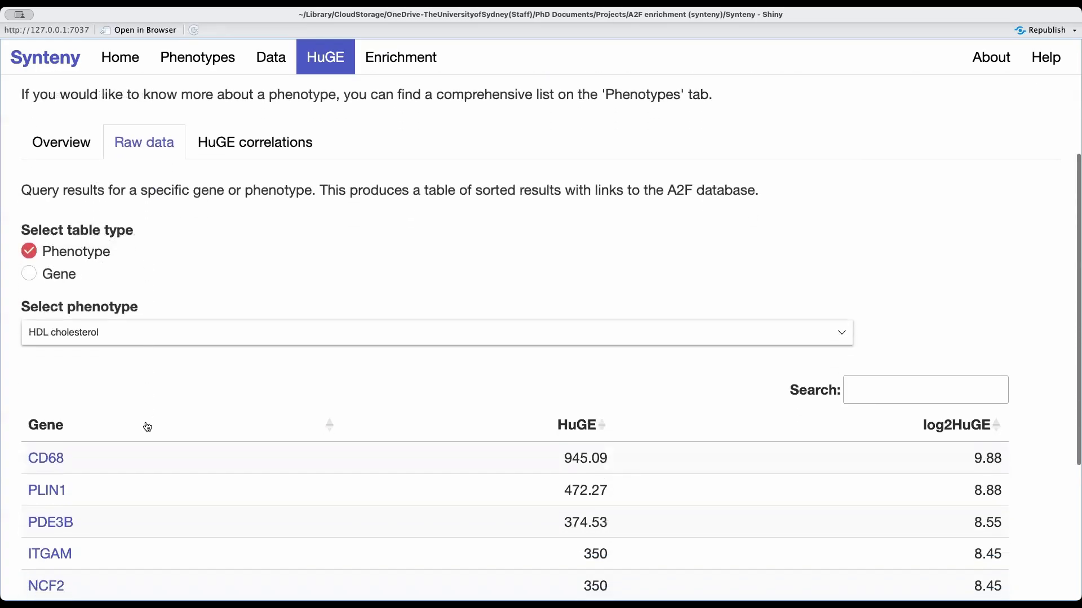
pyautogui.scroll(-2, 146, 374)
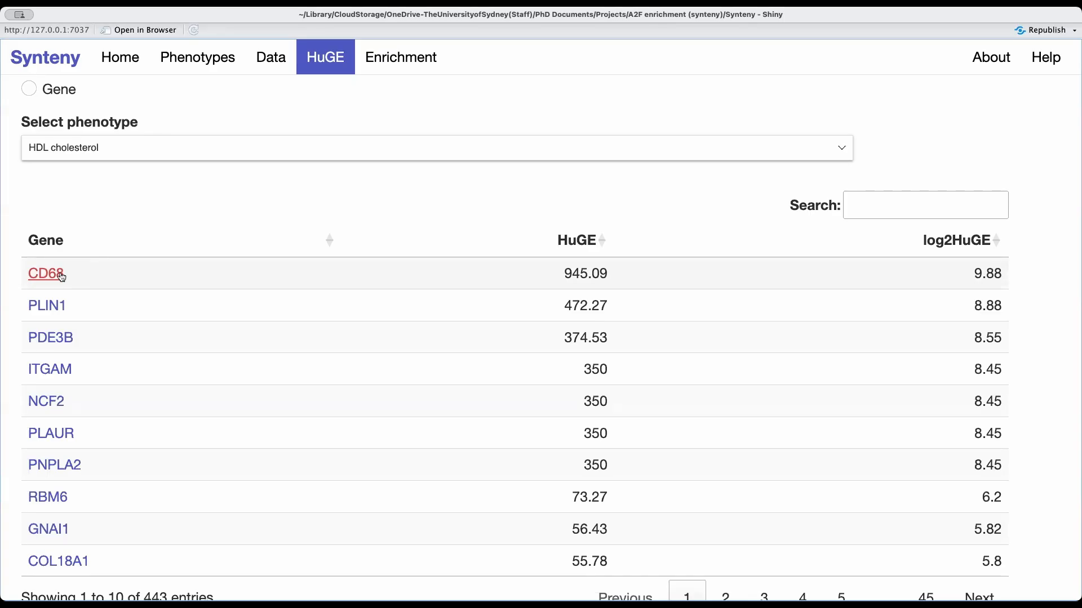
# Switch the raw data table type to Gene and examine the phenotype scores for NPL.
pyautogui.scroll(5, 107, 203)
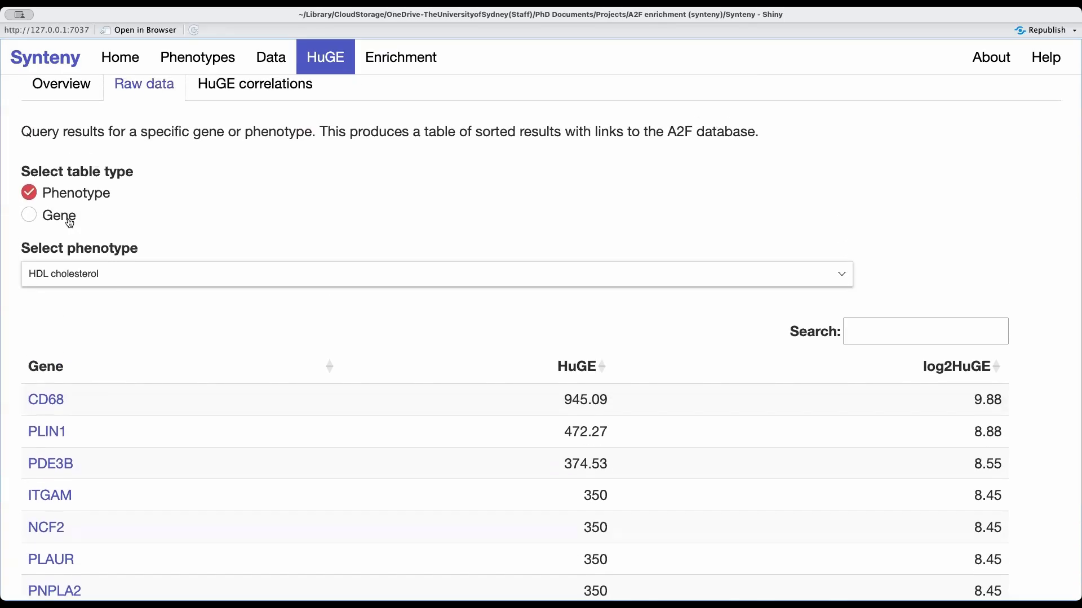
pyautogui.click(69, 219)
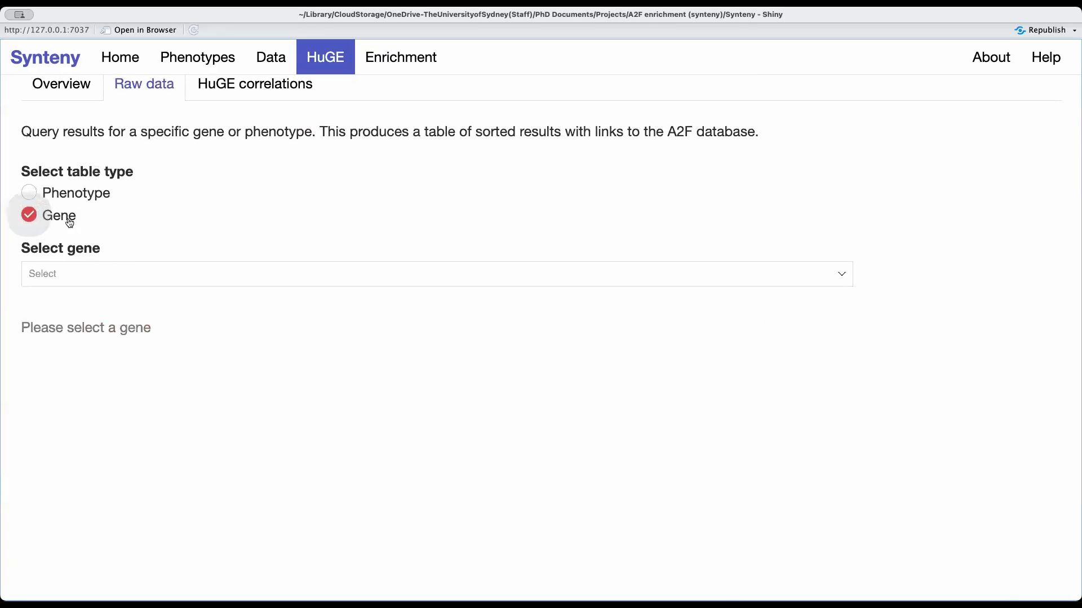
pyautogui.click(121, 274)
pyautogui.write('npl')
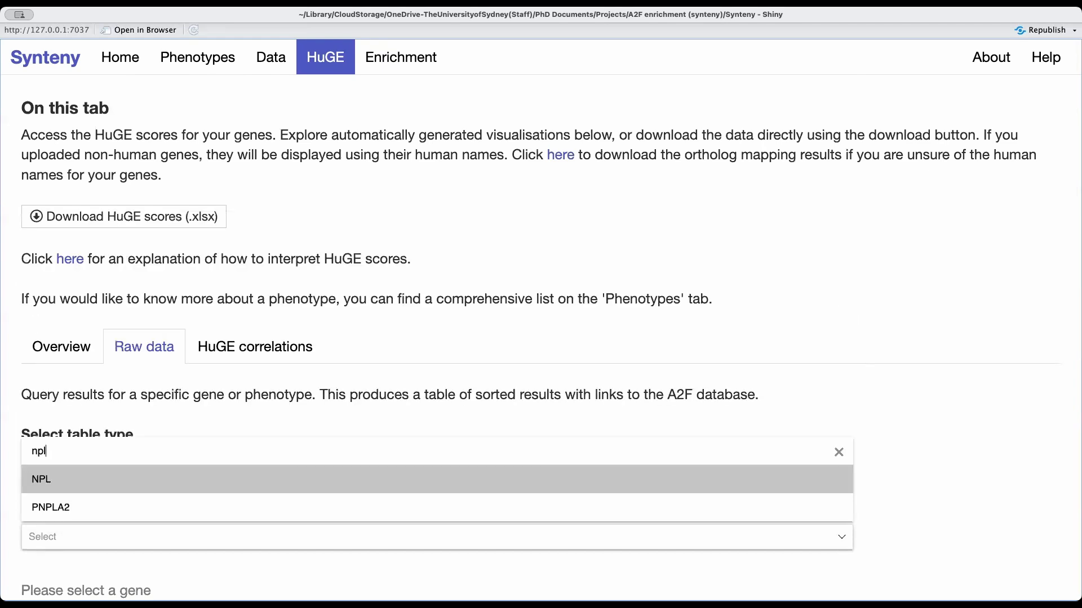
pyautogui.click(117, 482)
pyautogui.scroll(-5, 117, 483)
pyautogui.scroll(-6, 116, 483)
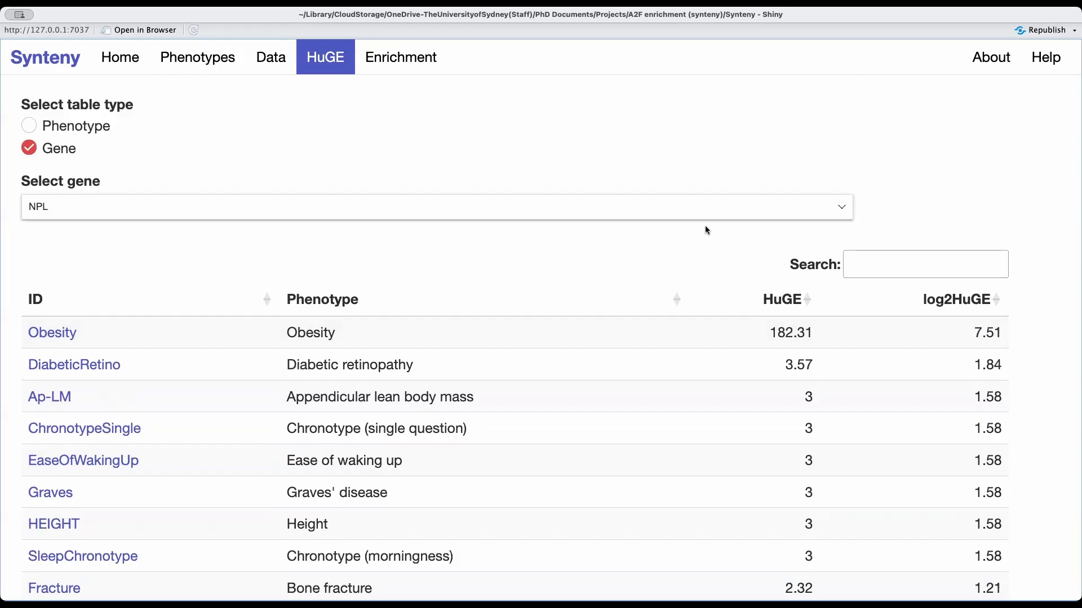
# Return to the heatmap overview and review the options for downloading the heatmap and the HuGE scores.
pyautogui.scroll(5, 705, 227)
pyautogui.click(73, 238)
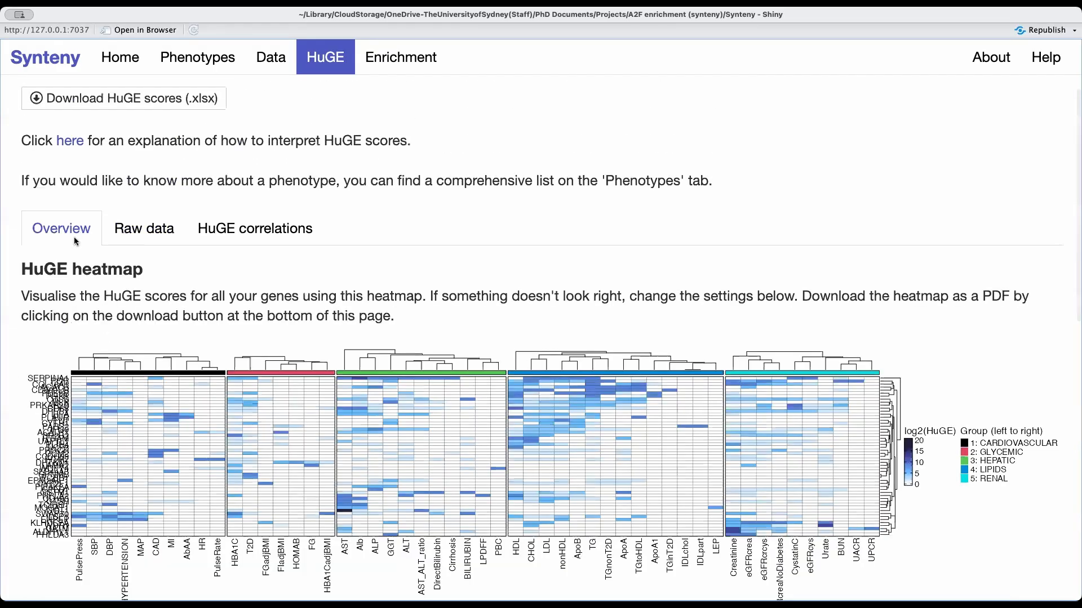
pyautogui.scroll(-10, 208, 397)
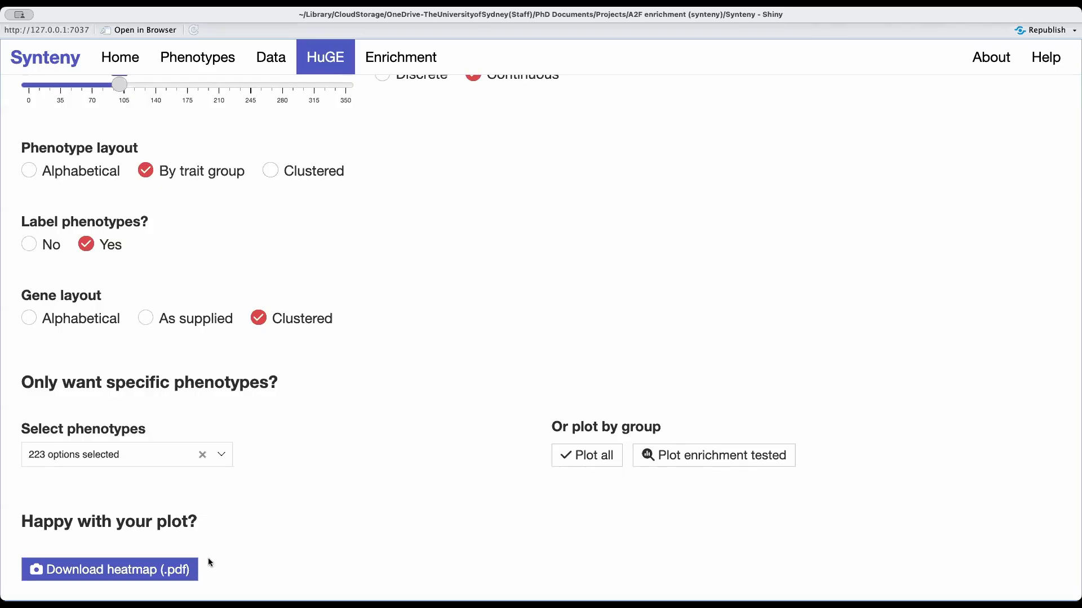
pyautogui.scroll(10, 248, 513)
pyautogui.scroll(4, 250, 517)
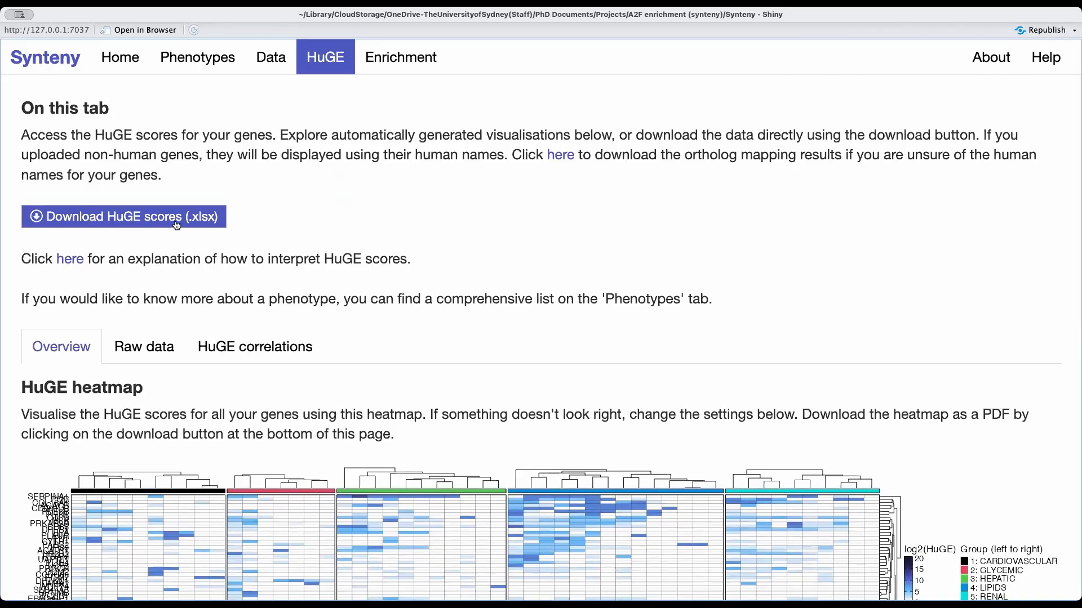
# Open the enrichment analysis and upload Background genes.csv as the background gene set.
pyautogui.click(384, 63)
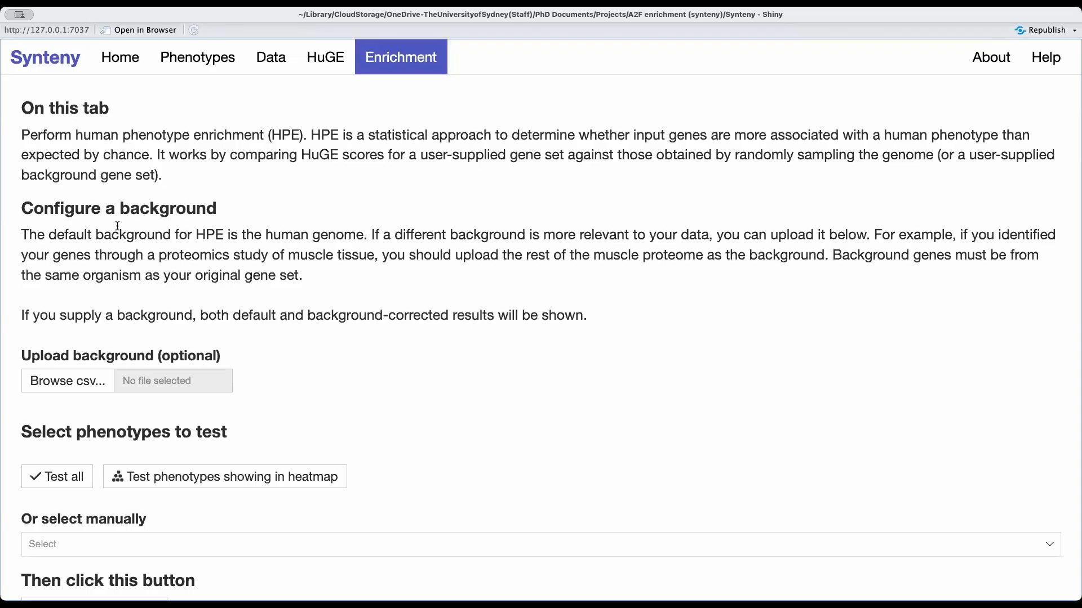
pyautogui.scroll(-1, 117, 226)
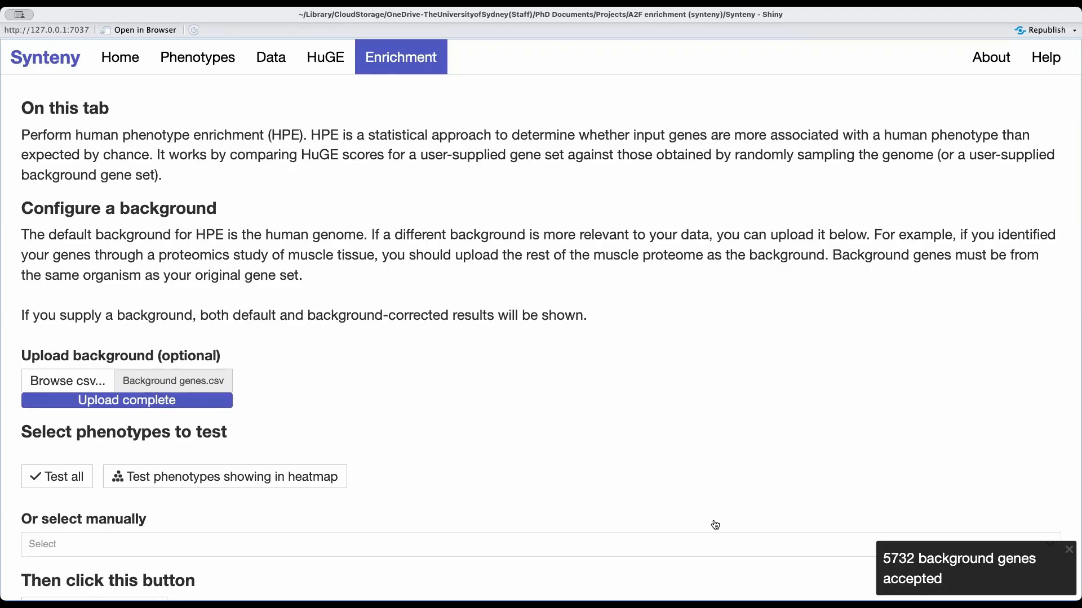
# Browse the manual list of phenotypes to test for enrichment and close it without selecting any.
pyautogui.scroll(-2, 270, 406)
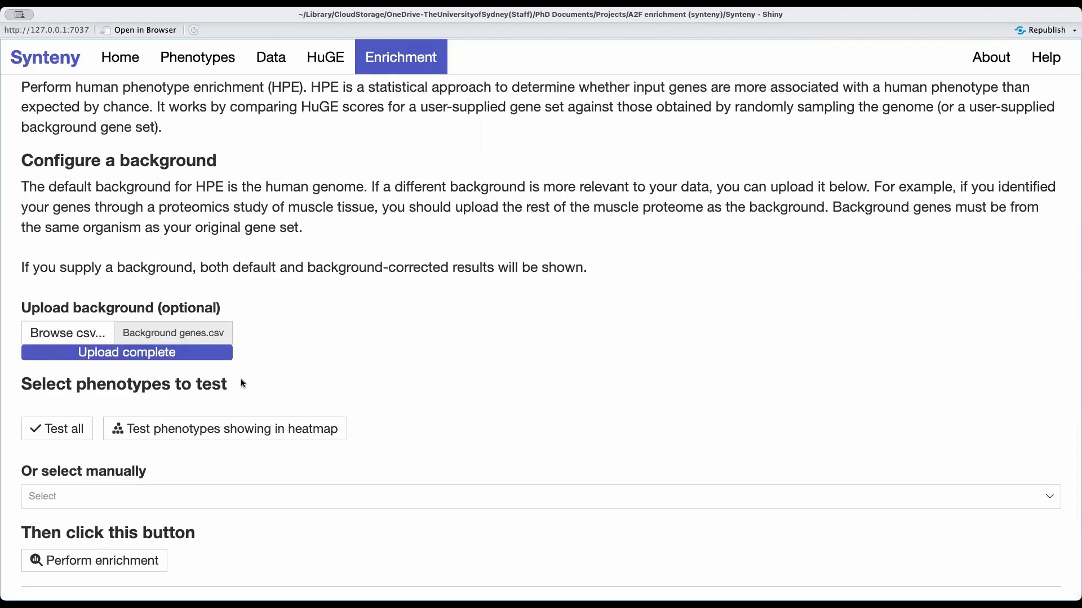
pyautogui.click(150, 499)
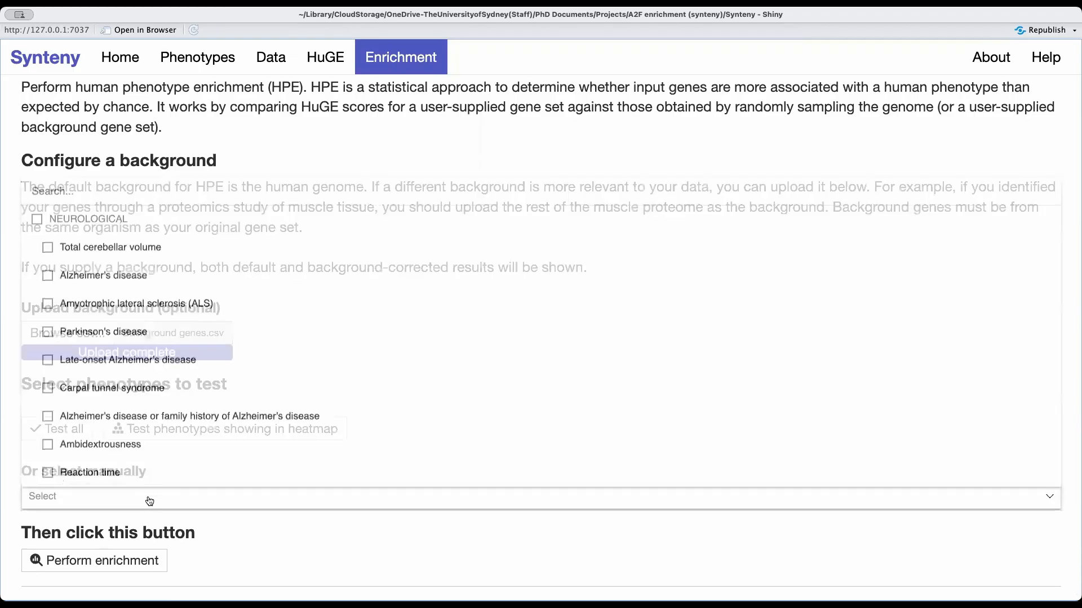
pyautogui.scroll(-15, 166, 405)
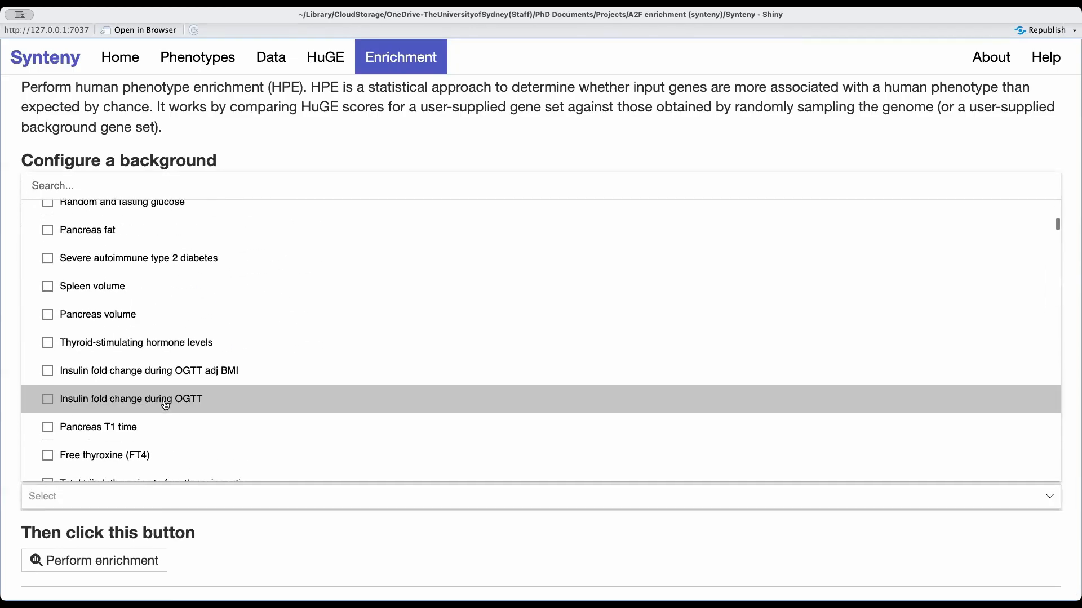
pyautogui.click(124, 505)
pyautogui.click(126, 505)
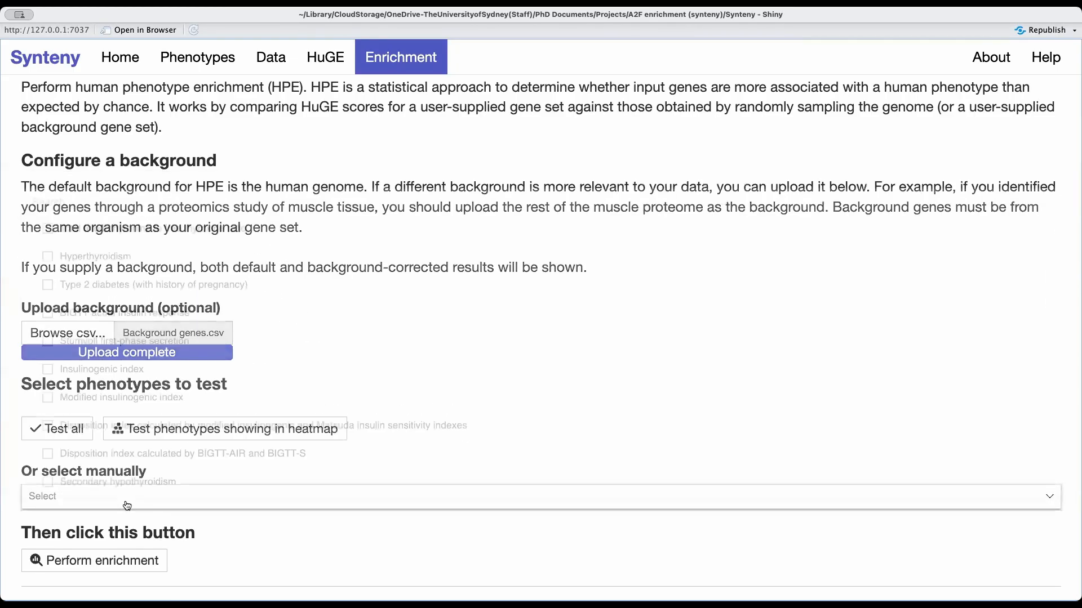
# Search the manual phenotype list for "hba" and clear the search without selecting a phenotype.
pyautogui.write('hba')
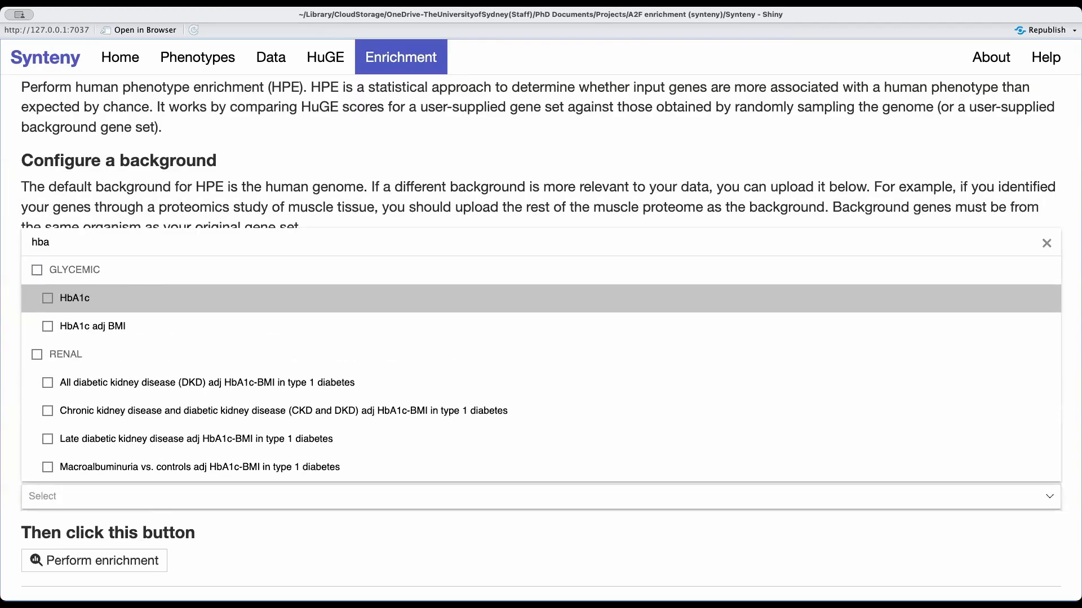
pyautogui.press('BackSpace')
pyautogui.press('BackSpace')
pyautogui.press('BackSpace')
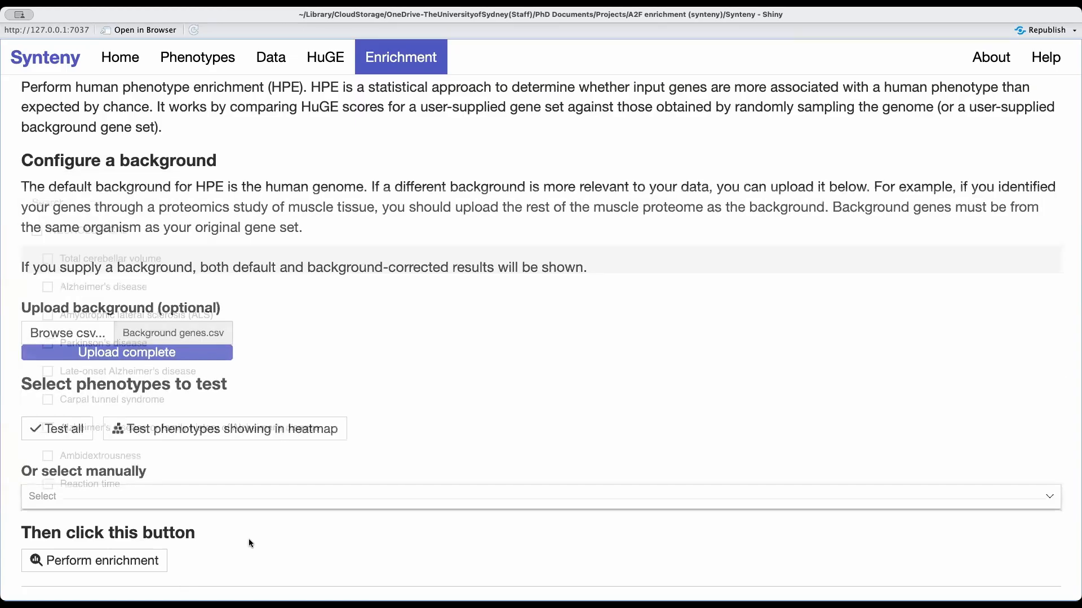
# Select the phenotypes showing in the heatmap as the ones to test for enrichment and dismiss the confirmation.
pyautogui.click(66, 439)
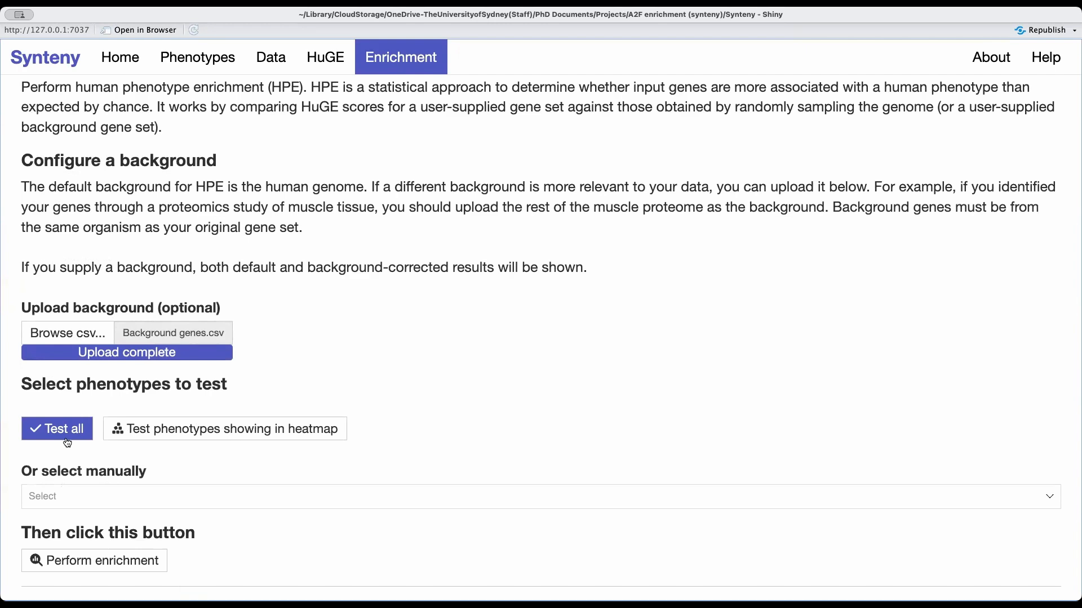
pyautogui.click(123, 436)
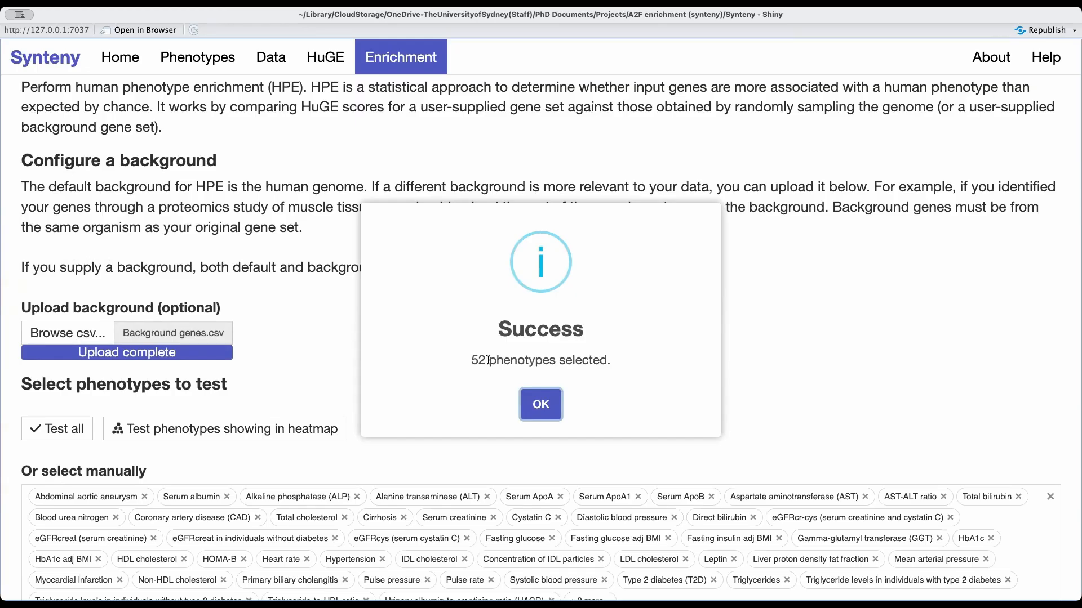
pyautogui.click(531, 403)
pyautogui.scroll(-2, 238, 555)
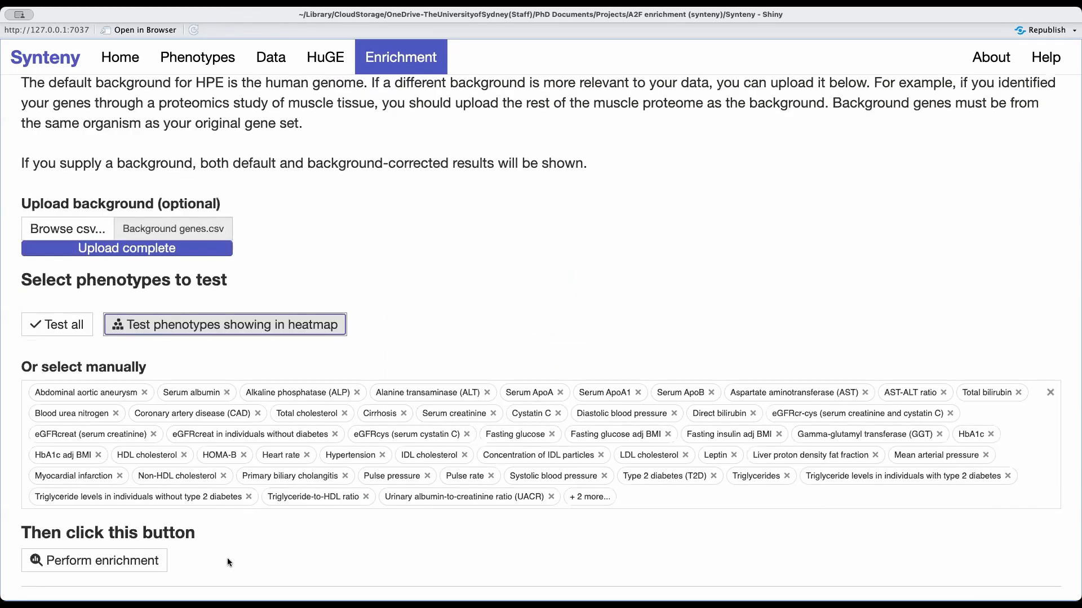
# Perform the enrichment on the selected phenotypes and bring up the bar plot of enriched phenotypes.
pyautogui.click(138, 573)
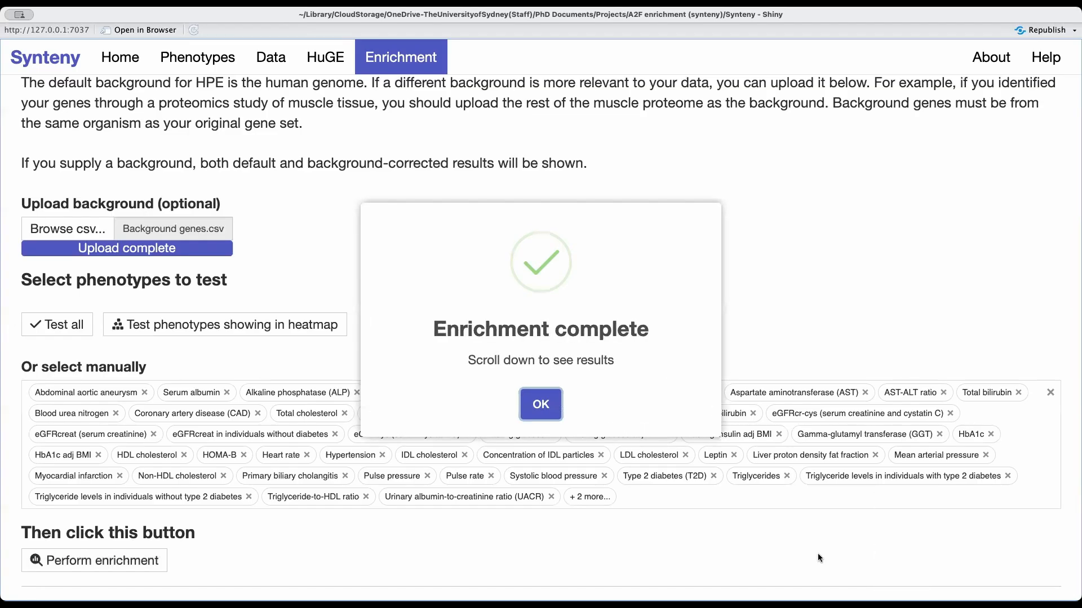
pyautogui.click(538, 405)
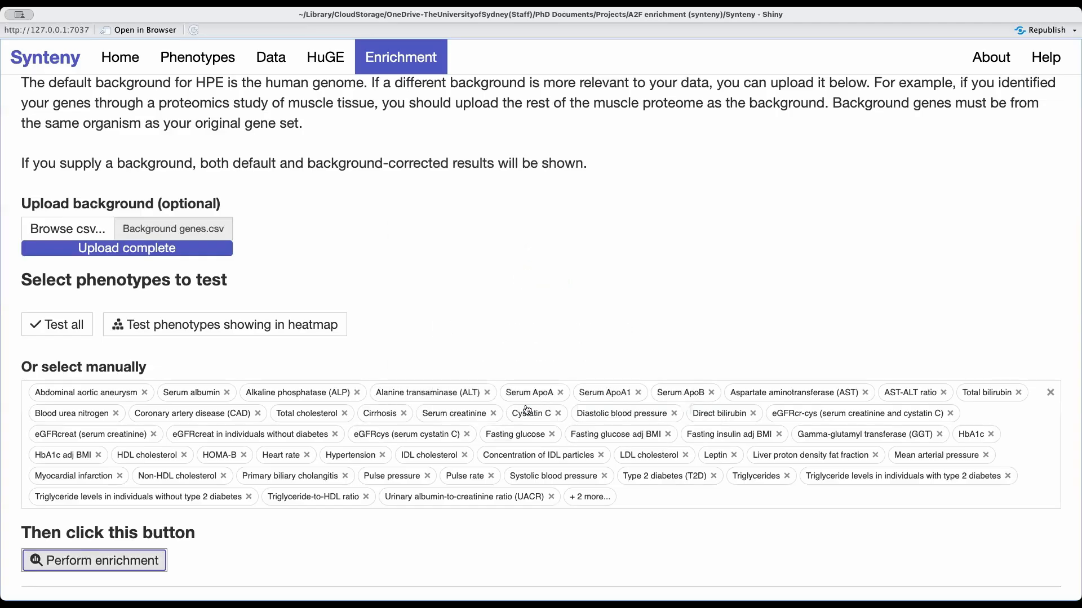
pyautogui.scroll(-5, 527, 410)
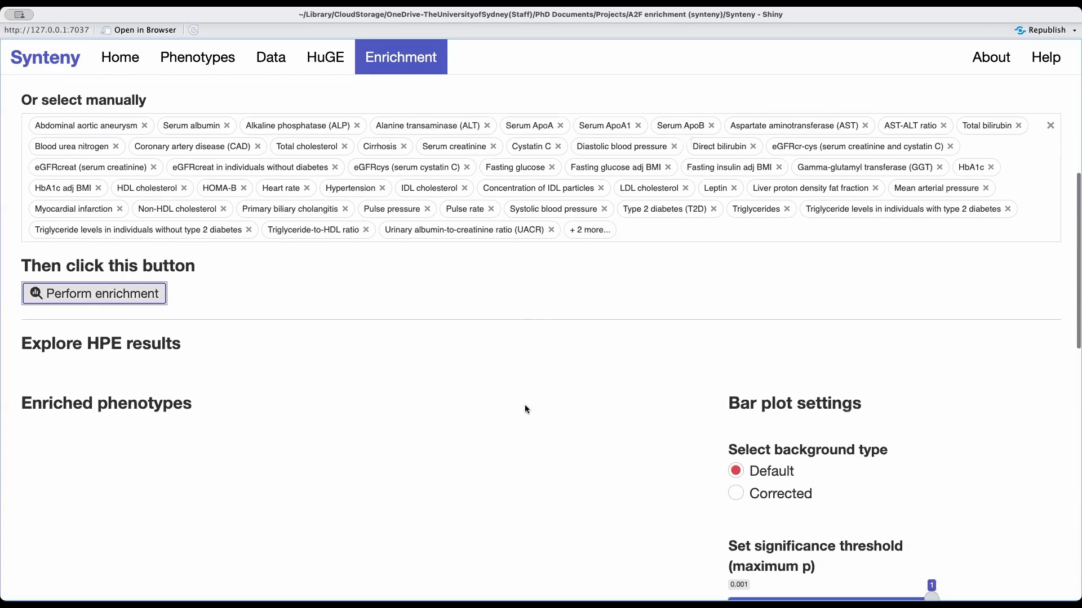
pyautogui.scroll(-3, 525, 409)
pyautogui.scroll(-4, 527, 409)
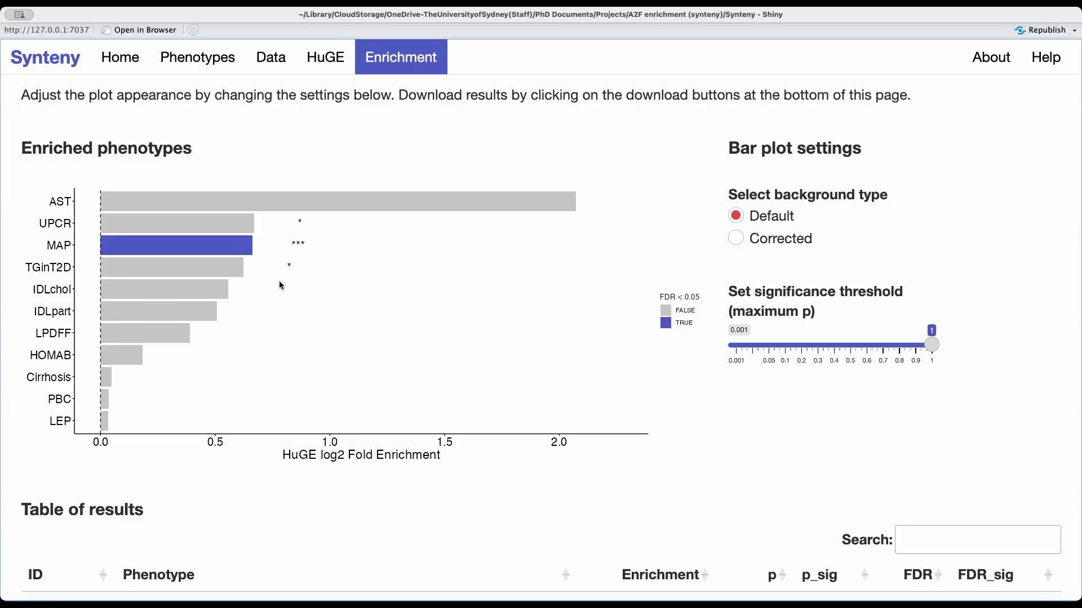
# Compare the enrichment bar plot under the Corrected and Default background types, leaving it set to Corrected.
pyautogui.scroll(1, 281, 285)
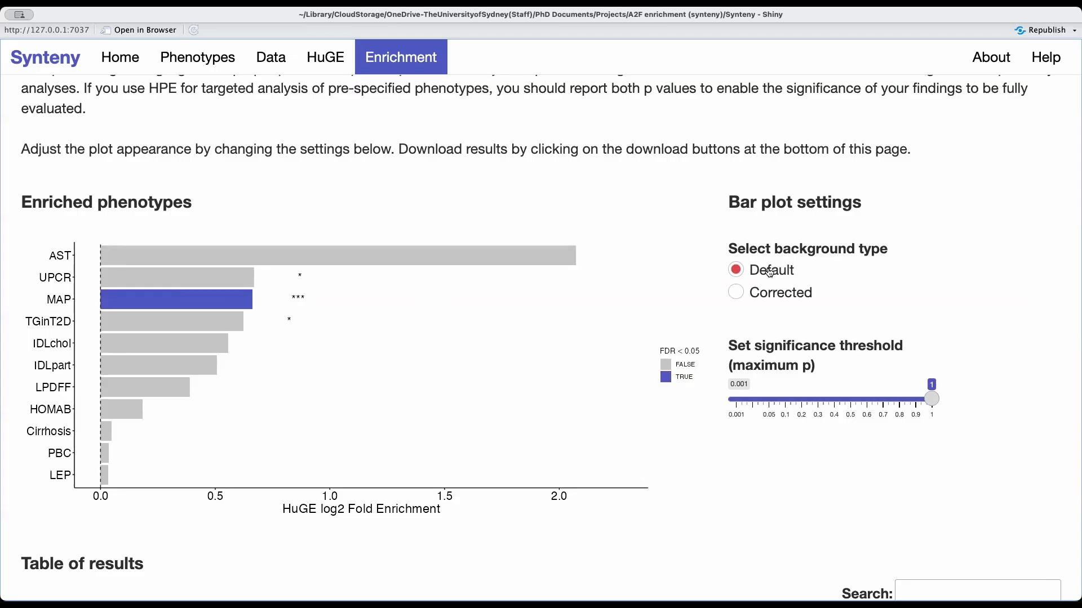
pyautogui.click(763, 298)
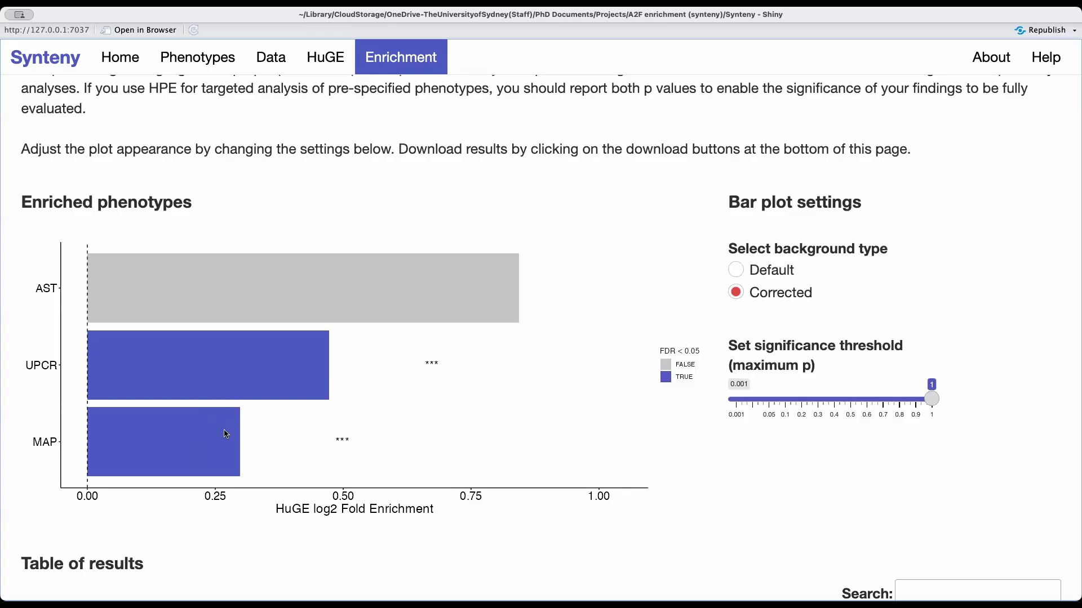
pyautogui.scroll(-5, 791, 281)
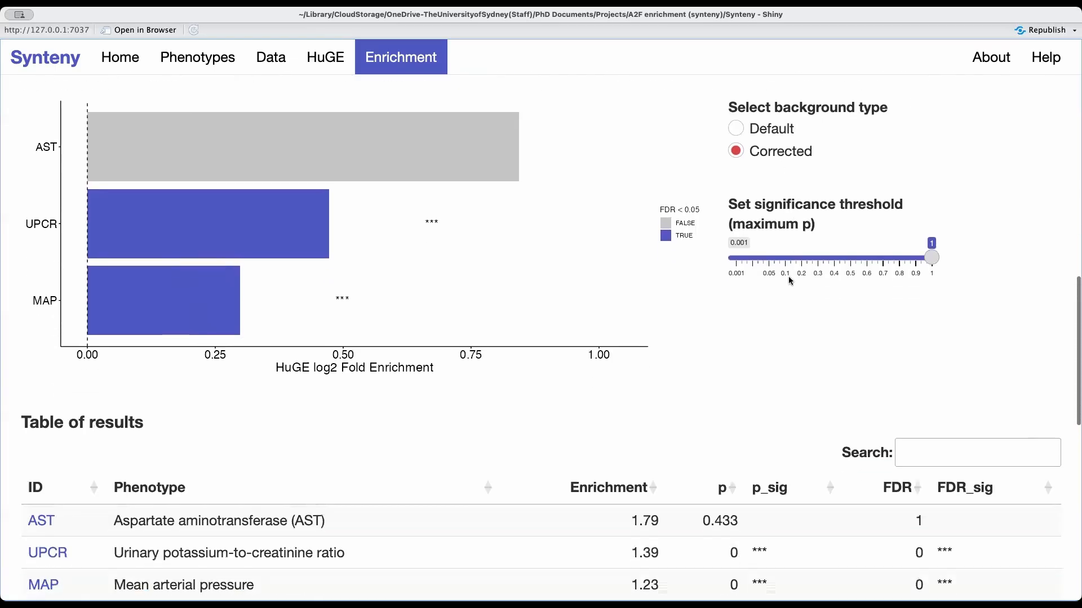
pyautogui.click(758, 131)
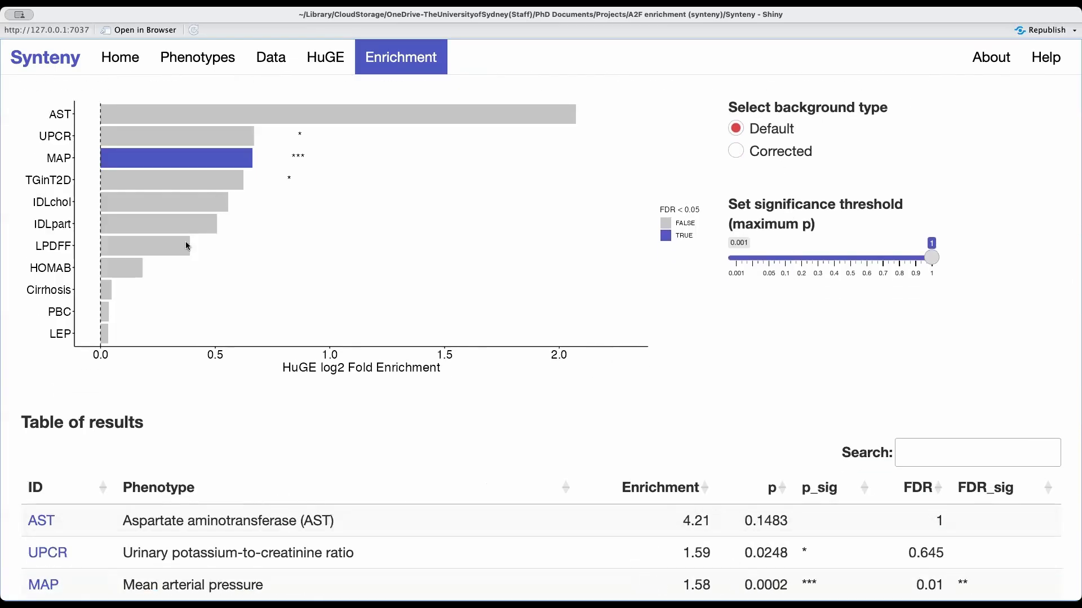
pyautogui.click(750, 153)
# Examine the table of results alongside the background-corrected bar plot, checking each phenotype's enrichment, p value and FDR.
pyautogui.scroll(-3, 593, 426)
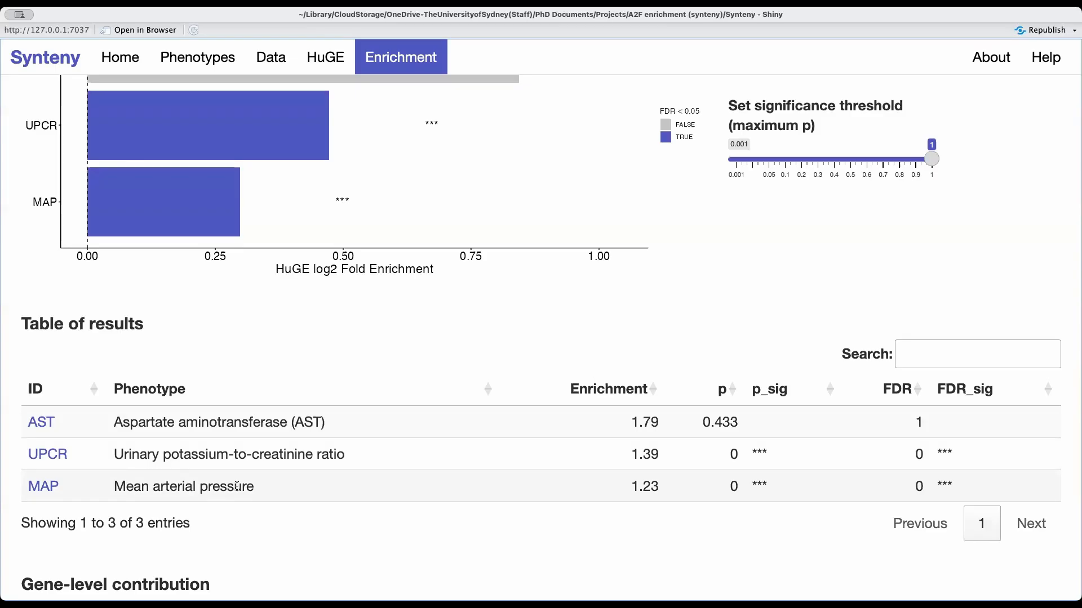
pyautogui.scroll(2, 237, 486)
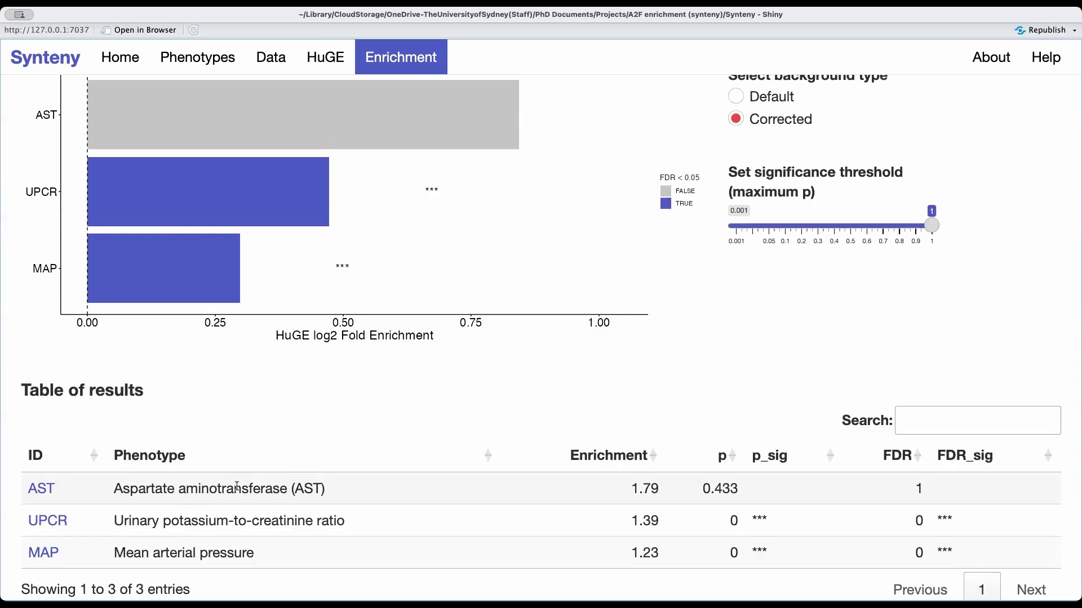
pyautogui.scroll(-3, 236, 486)
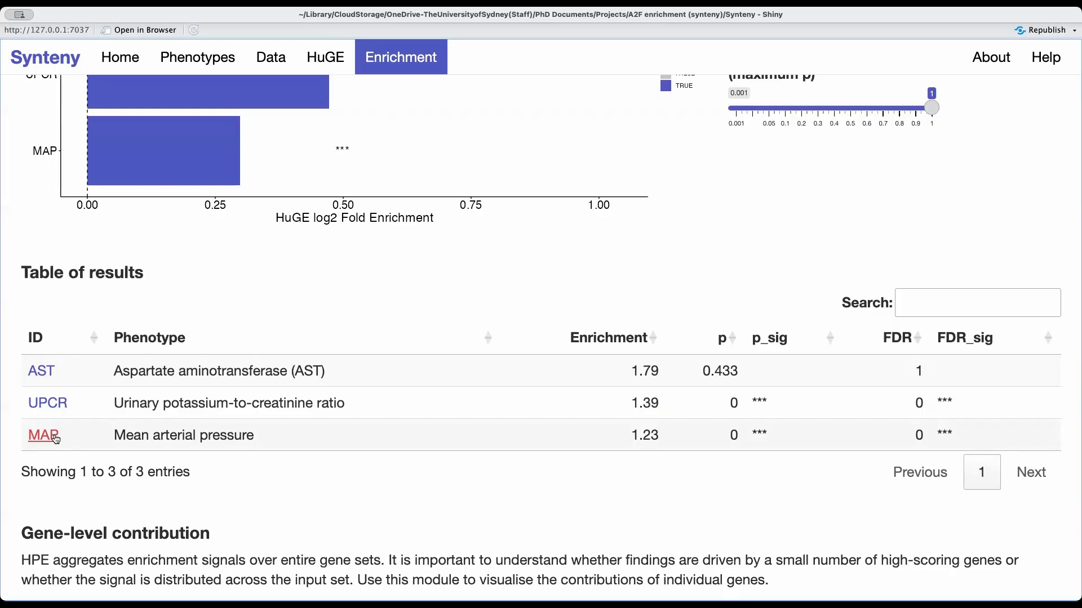
pyautogui.scroll(3, 56, 438)
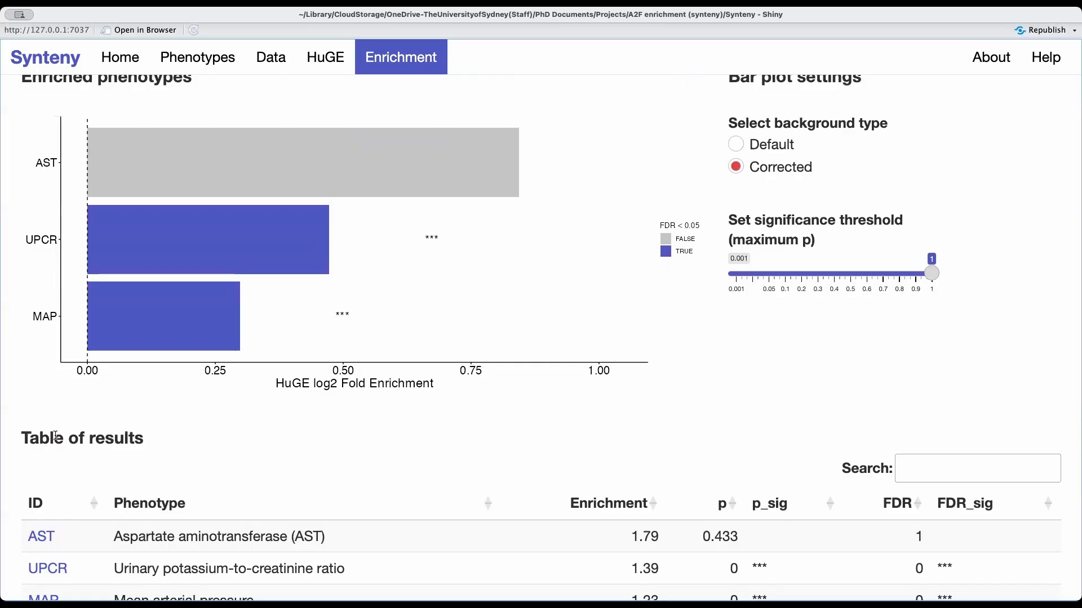
pyautogui.scroll(1, 56, 437)
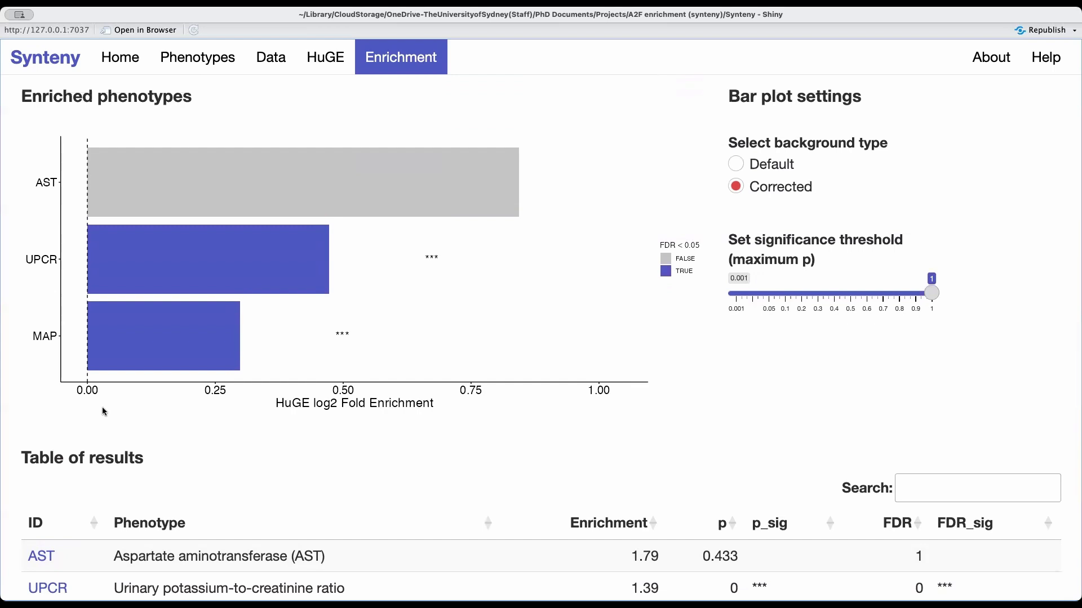
pyautogui.scroll(-2, 103, 411)
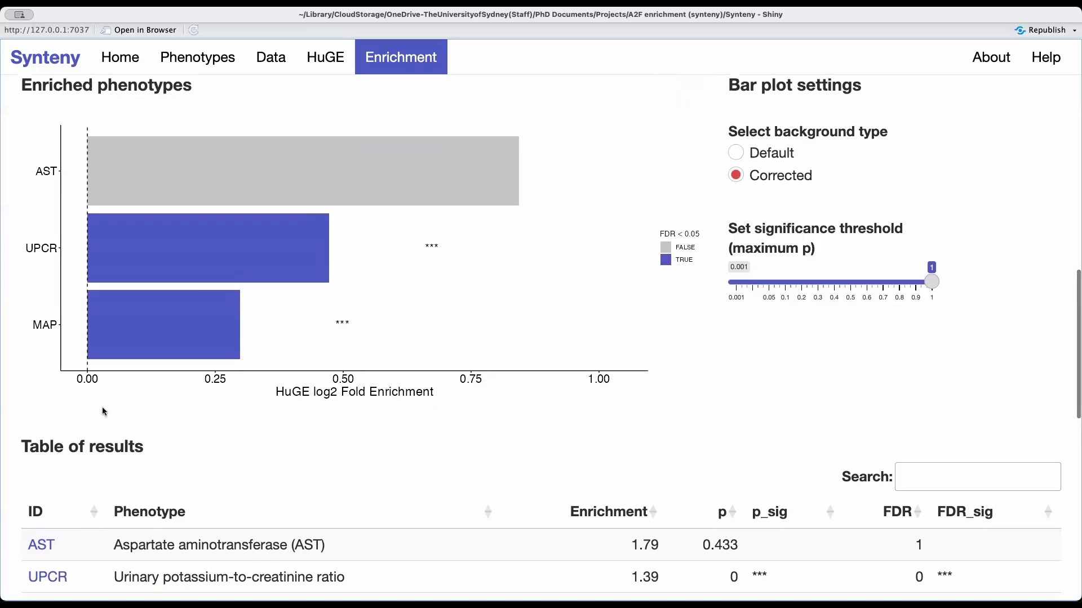
# Set the enriched phenotype for the gene-level contribution plot to Mean arterial pressure.
pyautogui.scroll(-10, 103, 407)
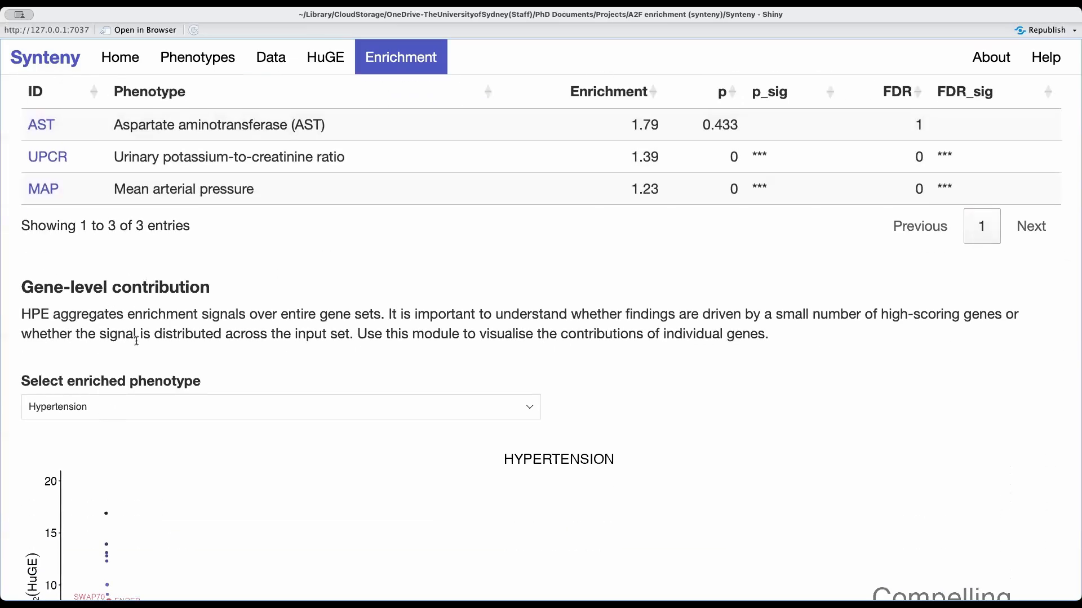
pyautogui.scroll(-4, 137, 323)
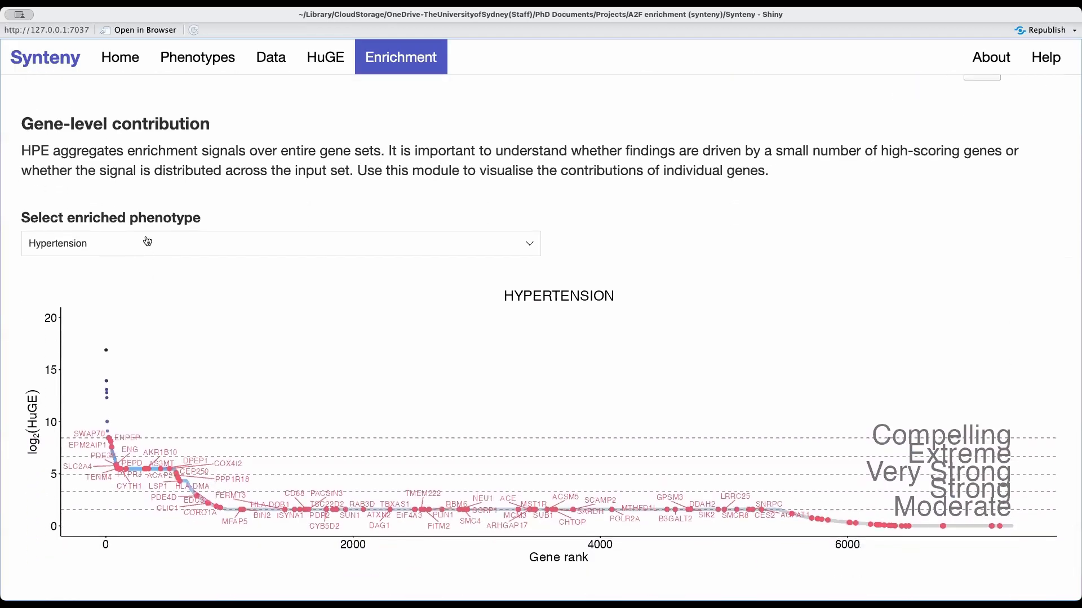
pyautogui.click(147, 242)
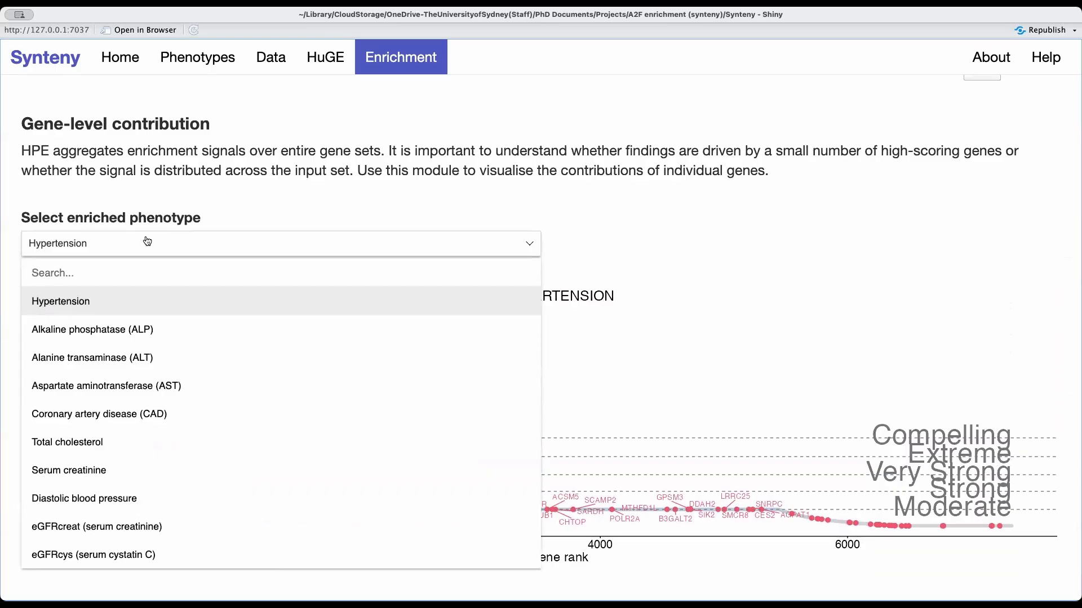
pyautogui.write('mea')
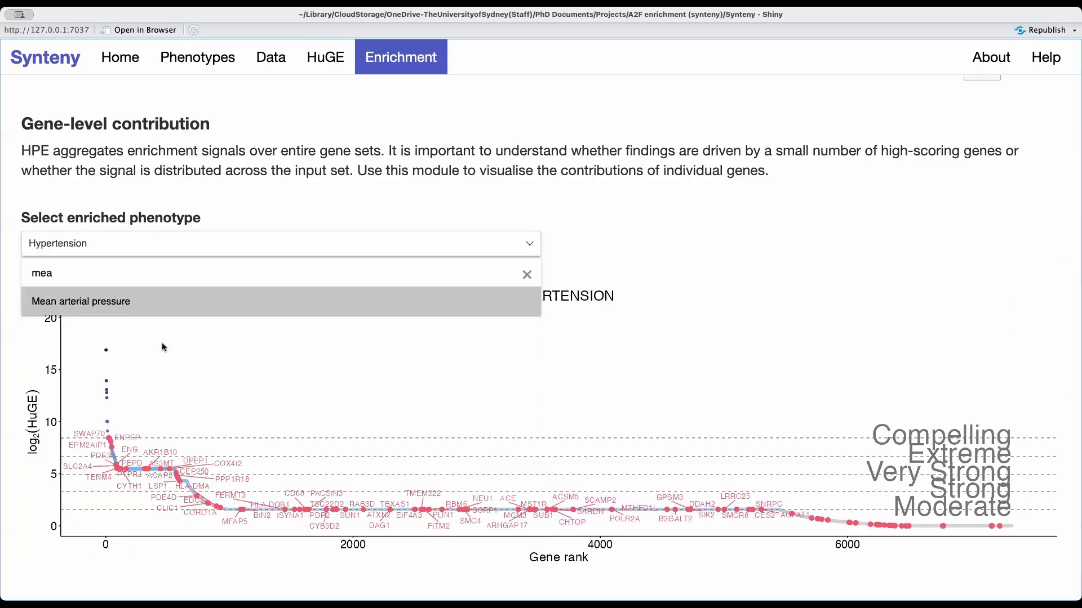
pyautogui.click(133, 309)
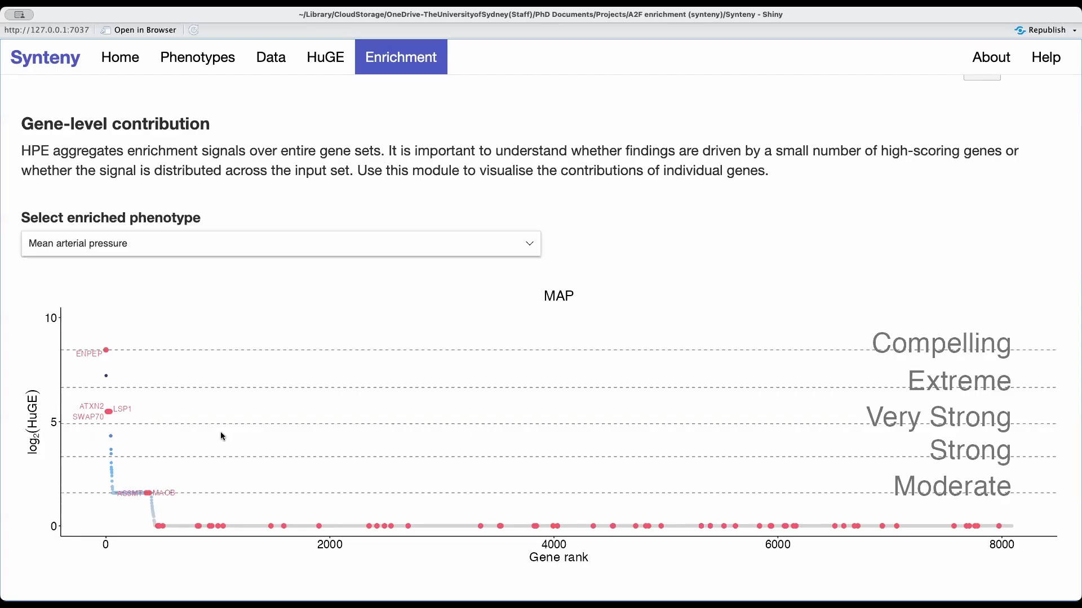
# Look up the ID "upcr" in the phenotype reference table and clear the ID filter.
pyautogui.click(230, 68)
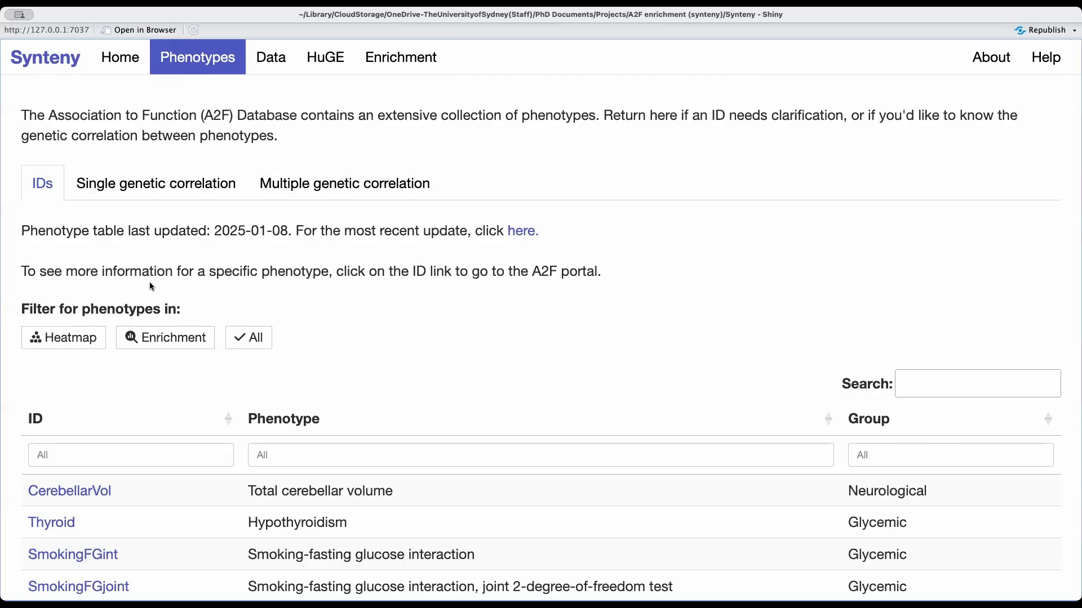
pyautogui.scroll(-3, 150, 286)
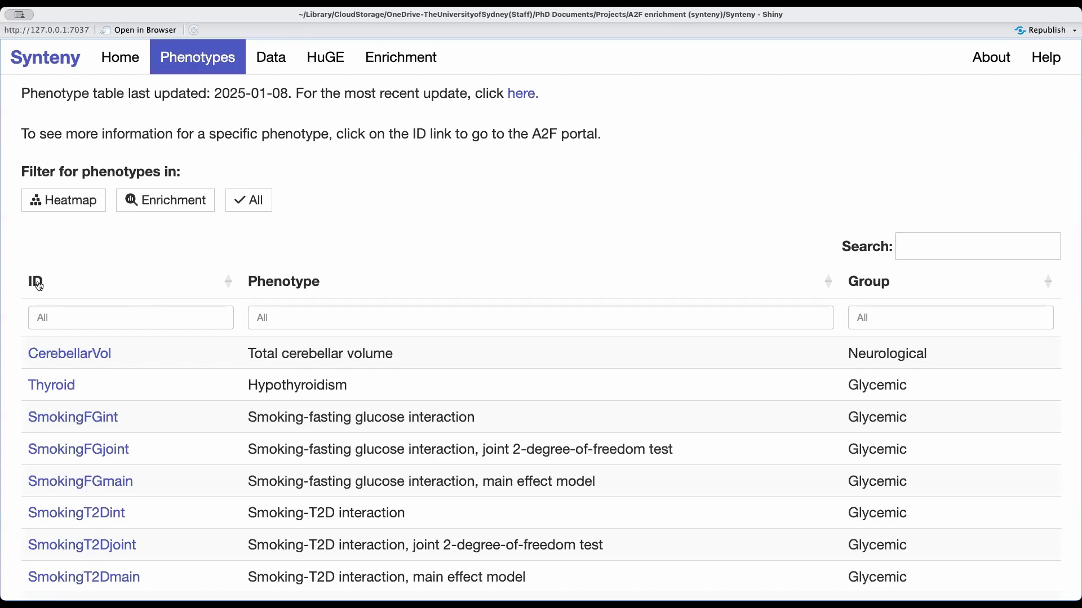
pyautogui.click(101, 317)
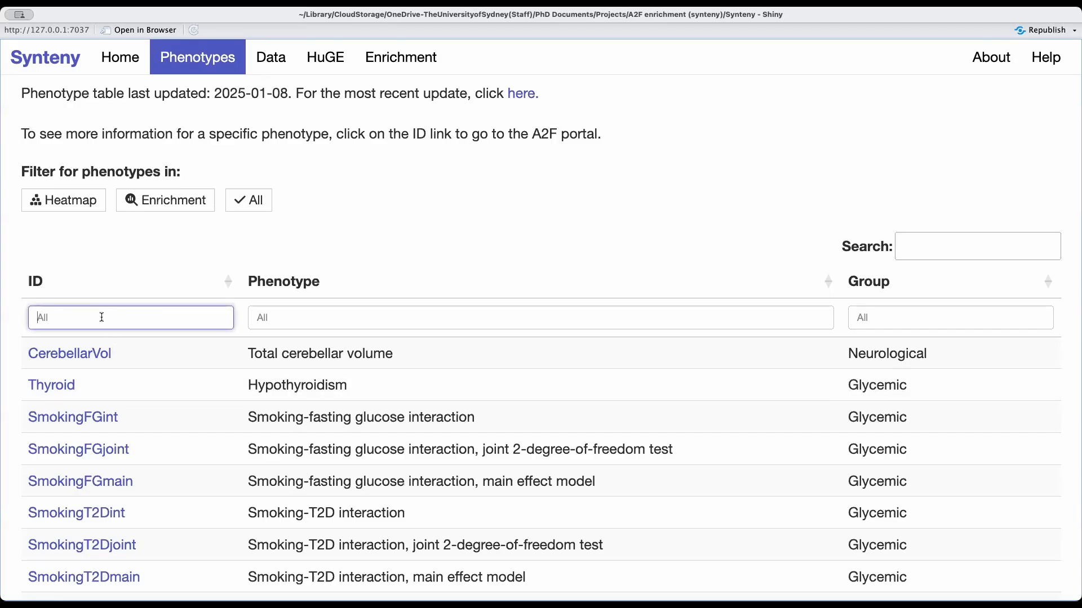
pyautogui.write('upcr')
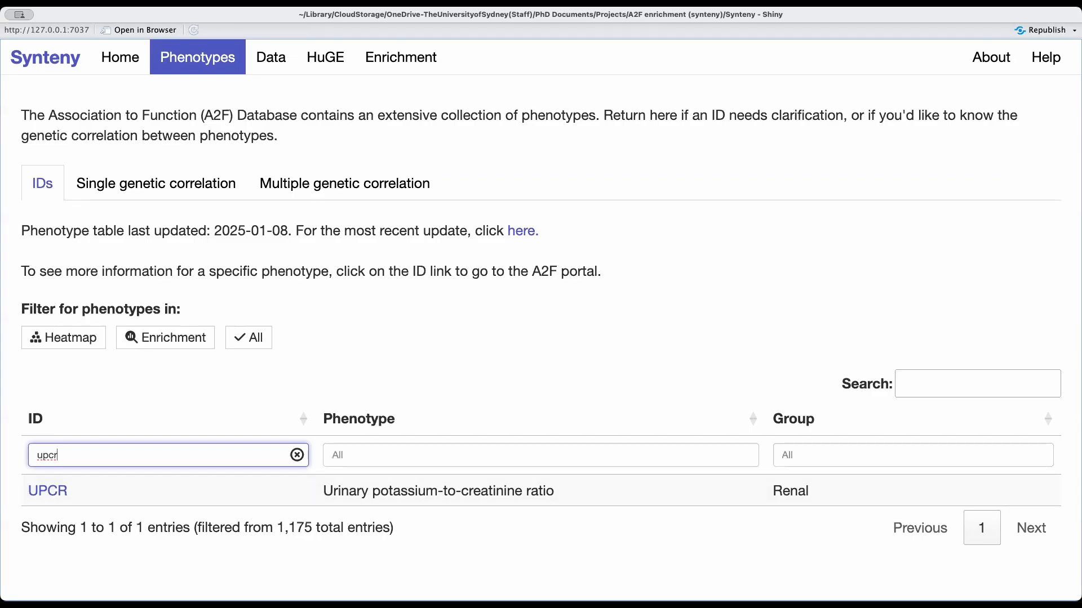
pyautogui.click(297, 455)
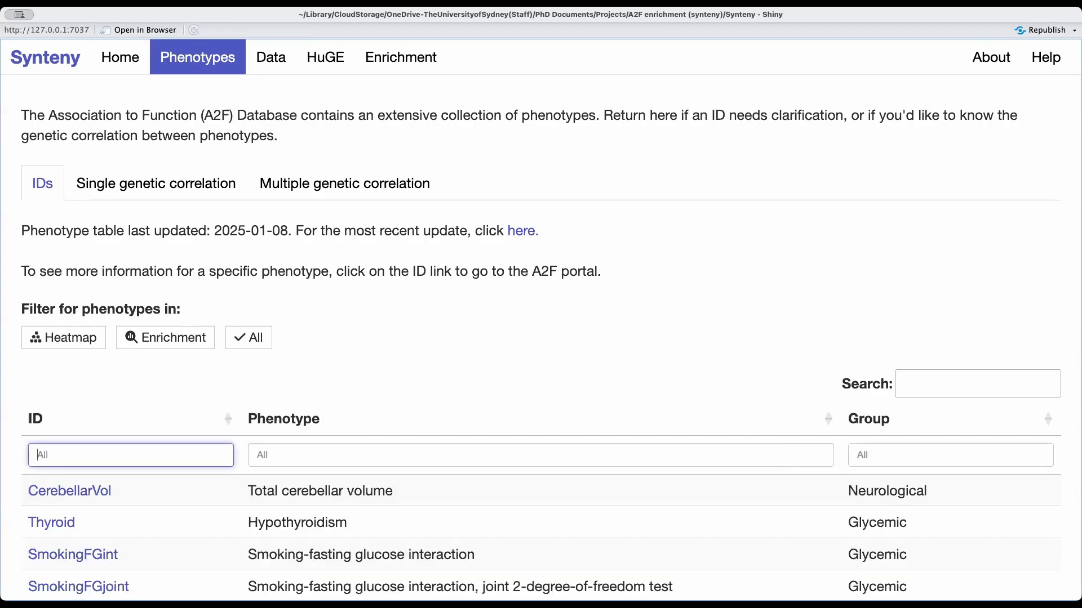
# Filter the phenotype reference table to the Cancer group and view the second page of entries.
pyautogui.scroll(-3, 540, 338)
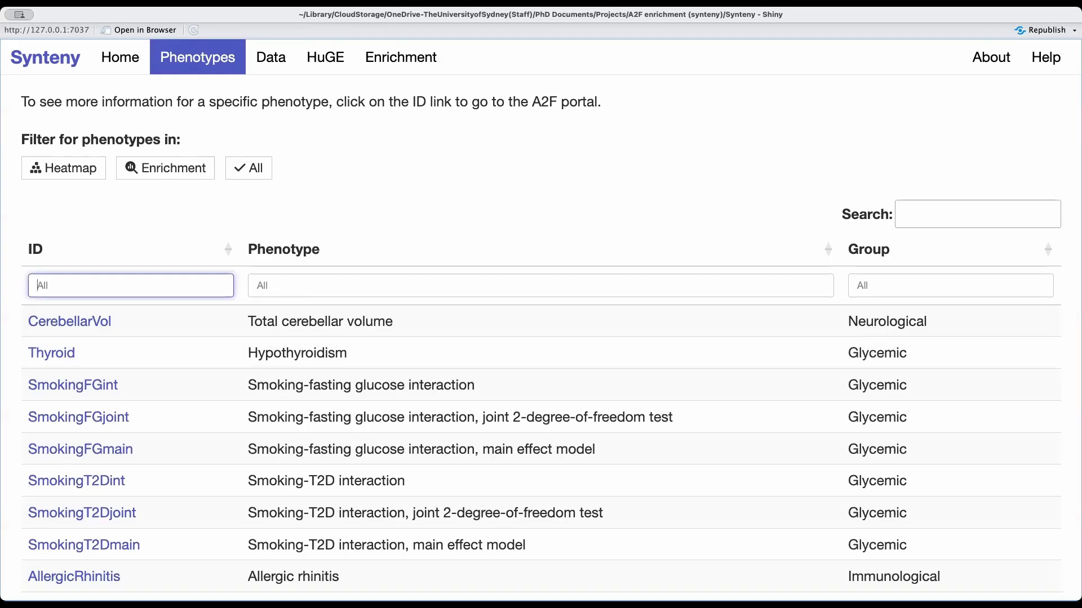
pyautogui.click(950, 285)
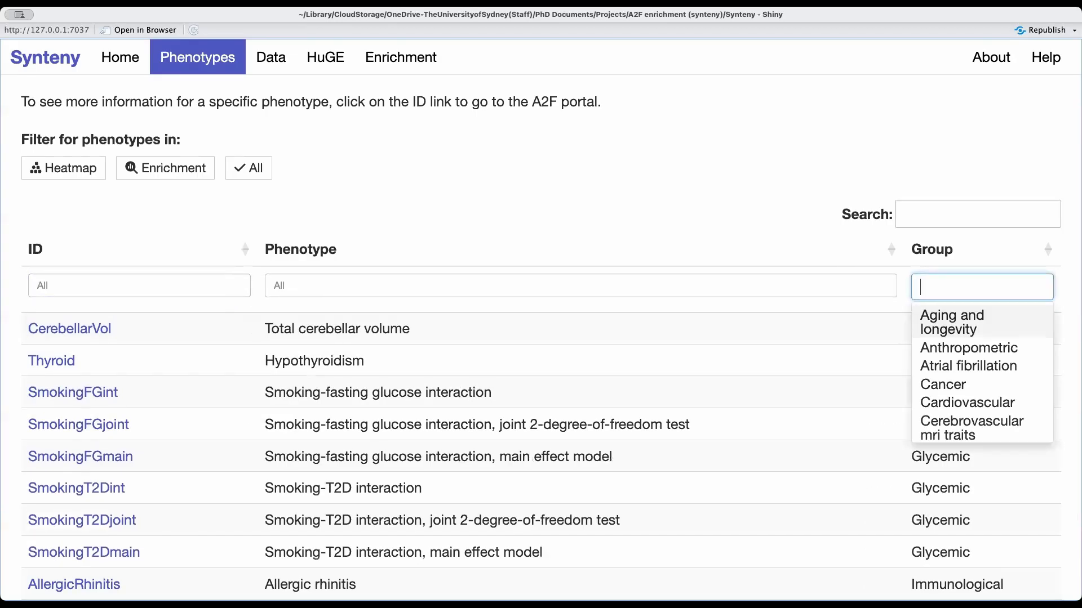
pyautogui.scroll(-2, 969, 366)
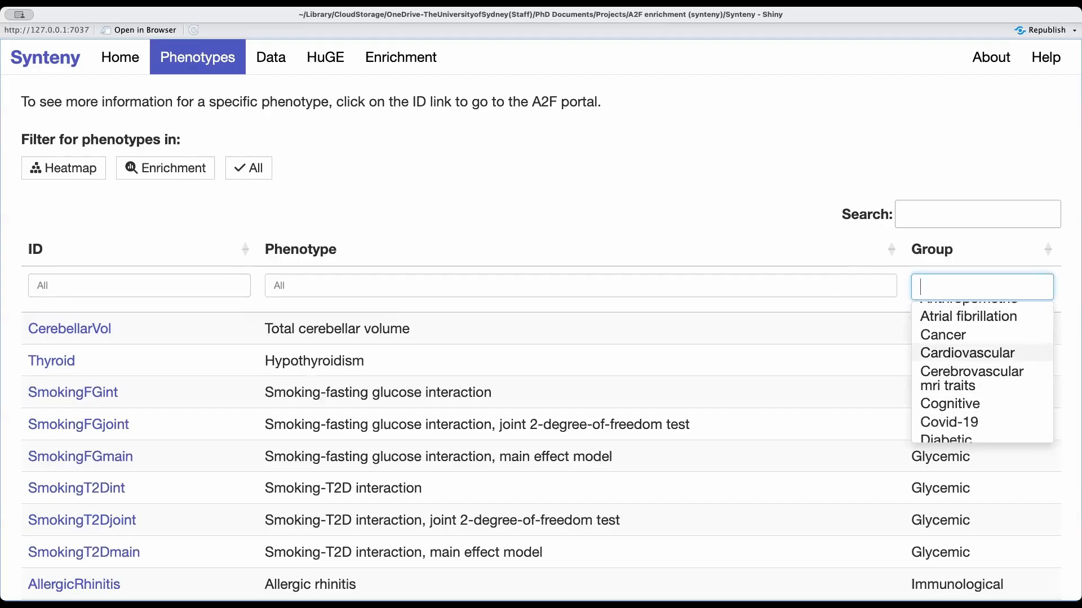
pyautogui.click(942, 334)
pyautogui.press('Escape')
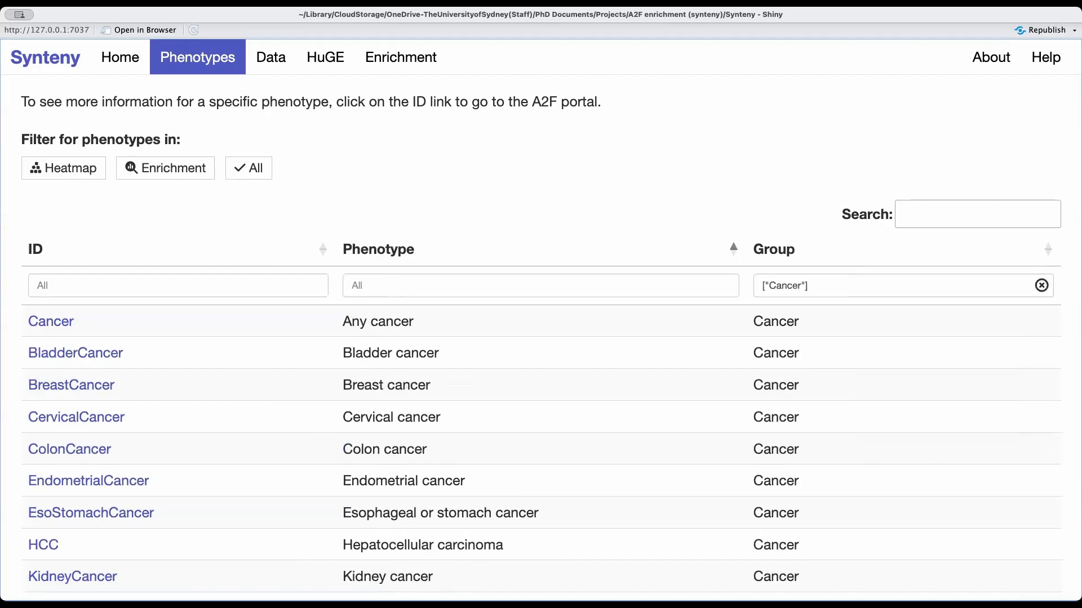
pyautogui.scroll(-3, 541, 338)
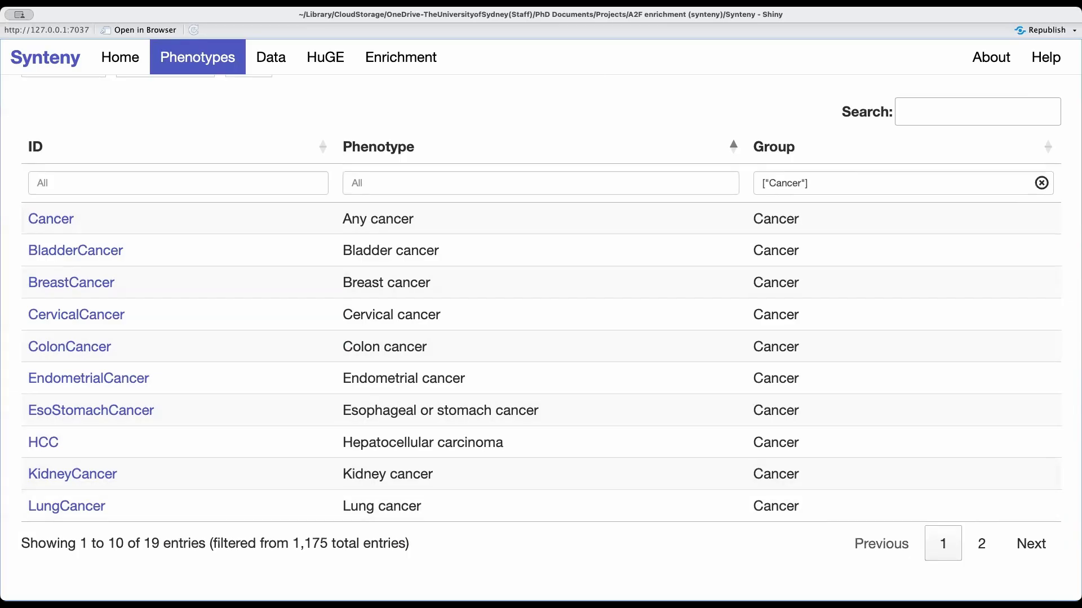
pyautogui.click(981, 544)
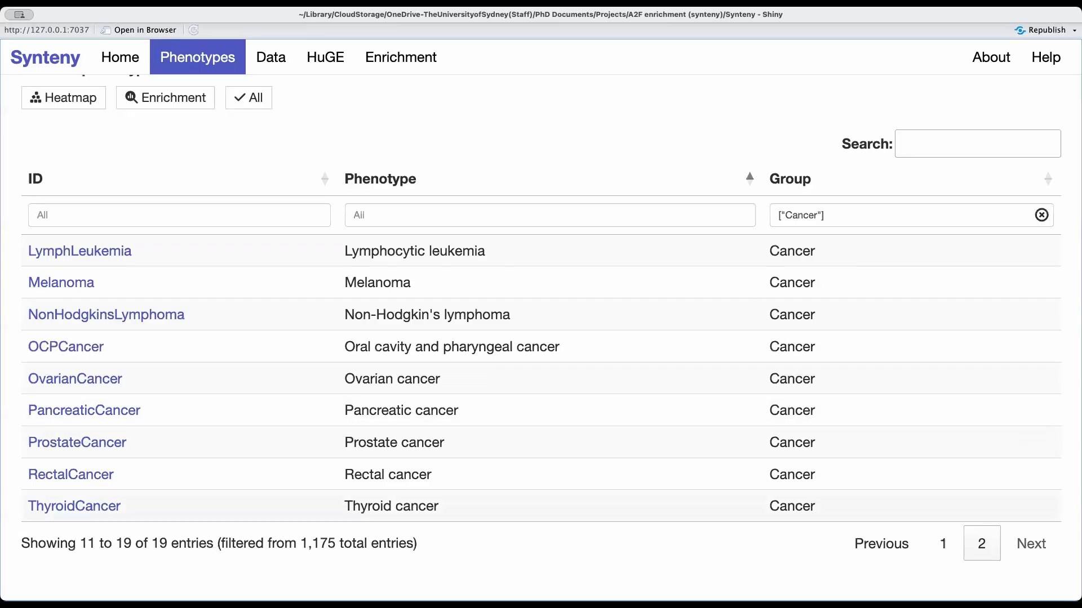
# Return to the first page of Cancer phenotypes and clear the group filter from the phenotype reference table.
pyautogui.click(943, 543)
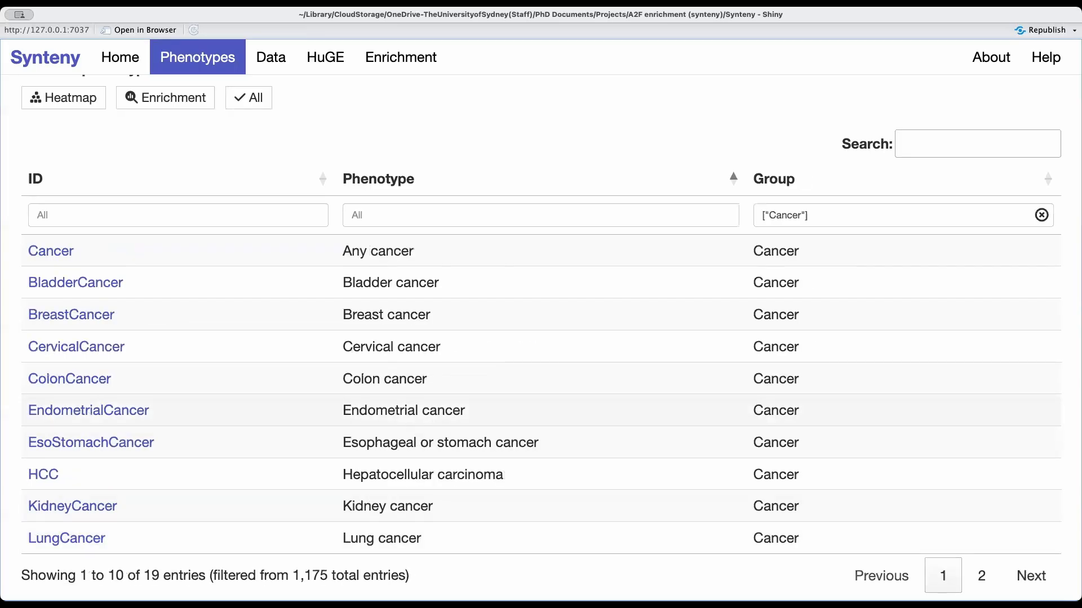
pyautogui.scroll(3, 541, 338)
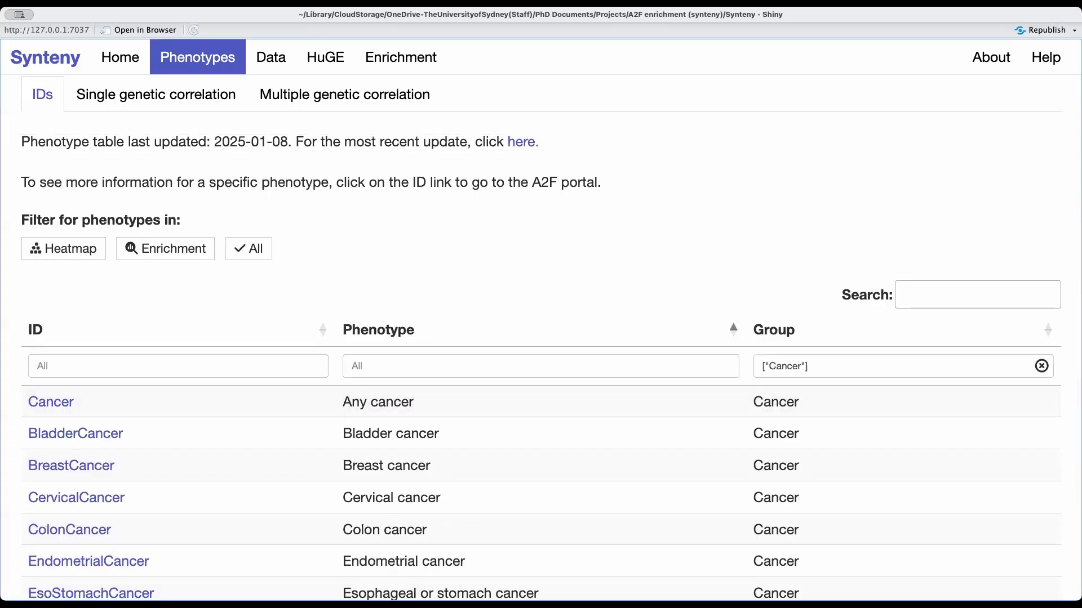
pyautogui.click(1041, 366)
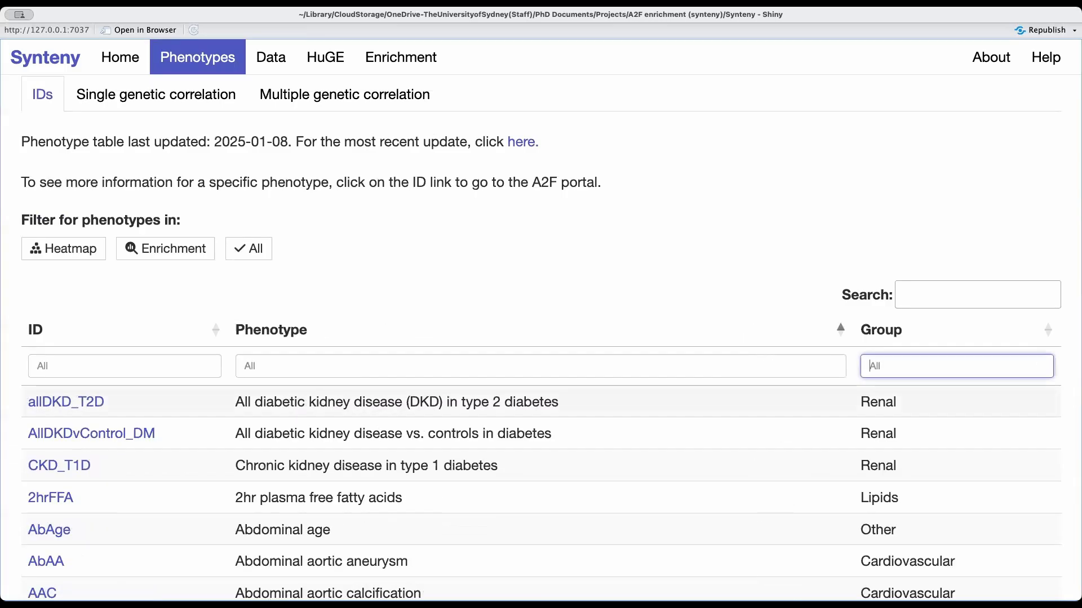
pyautogui.scroll(-3, 1041, 366)
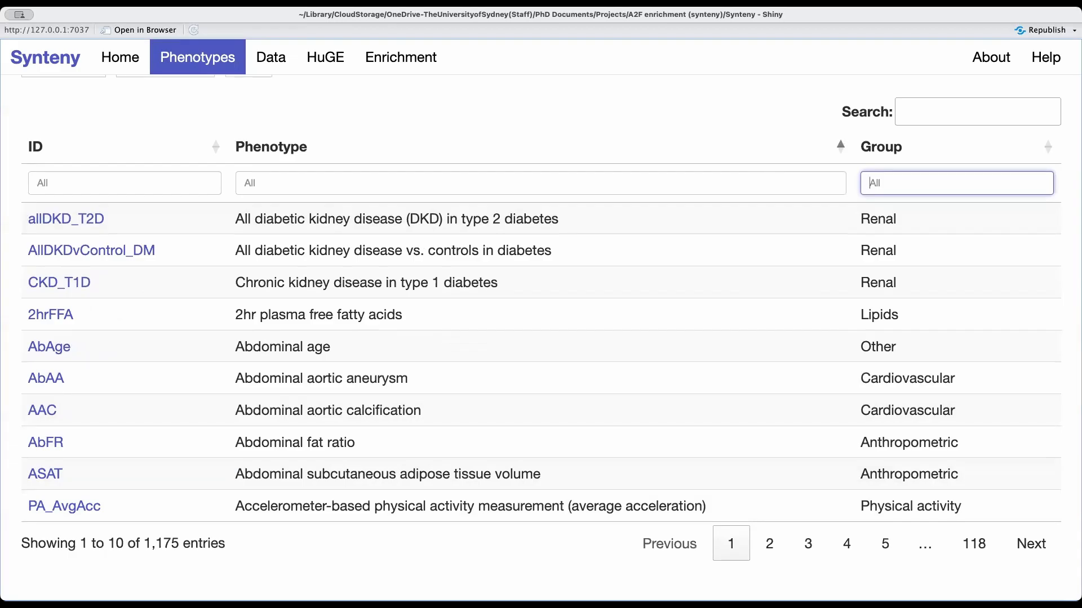
pyautogui.scroll(5, 551, 333)
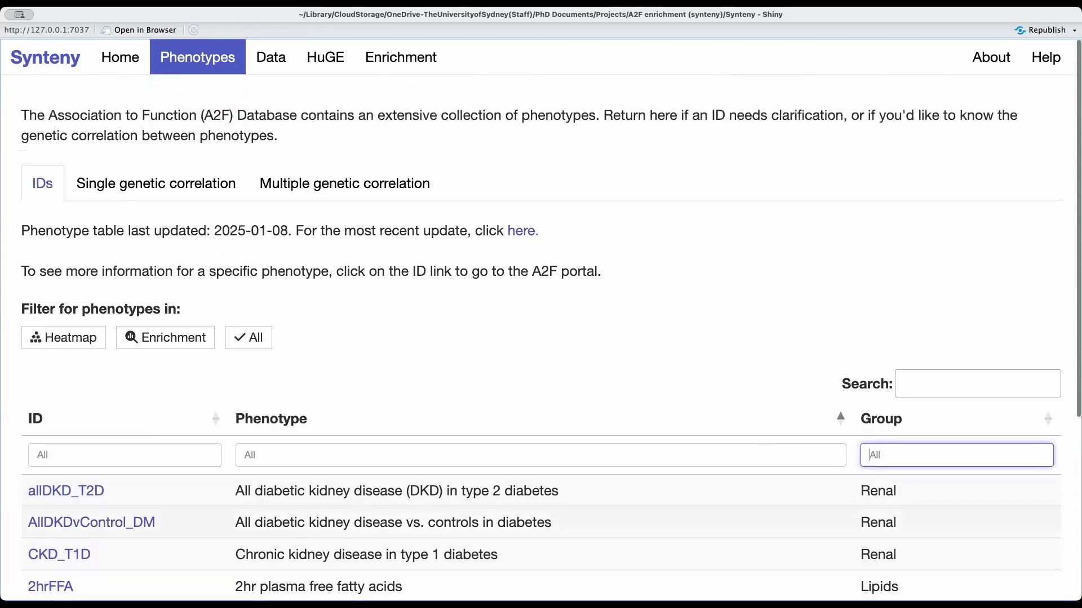
# Load the single genetic correlation data for the phenotype Urinary potassium-to-creatinine ratio.
pyautogui.click(156, 183)
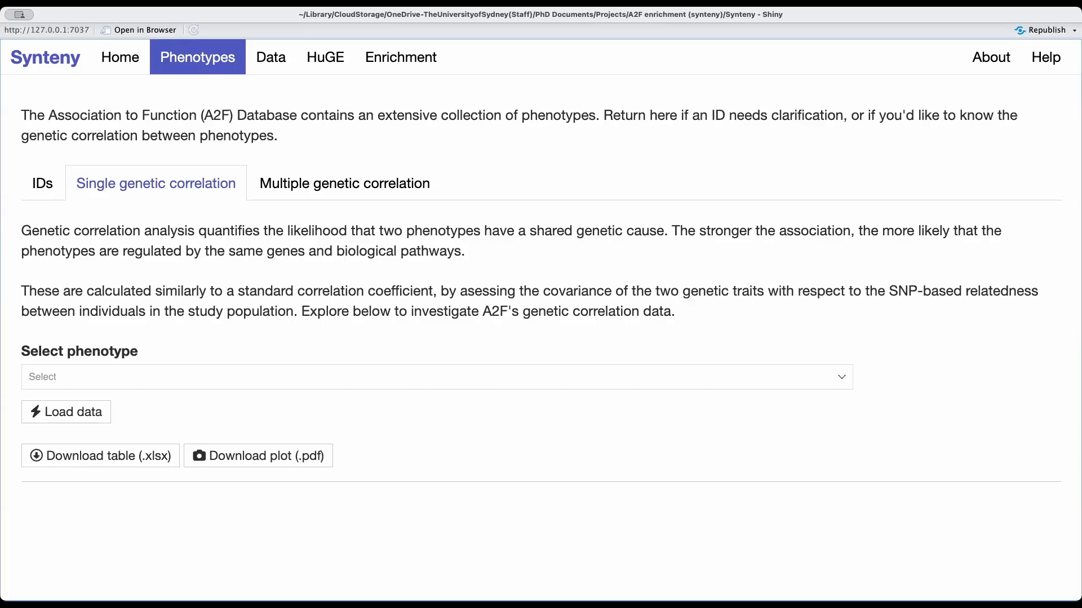
pyautogui.click(436, 377)
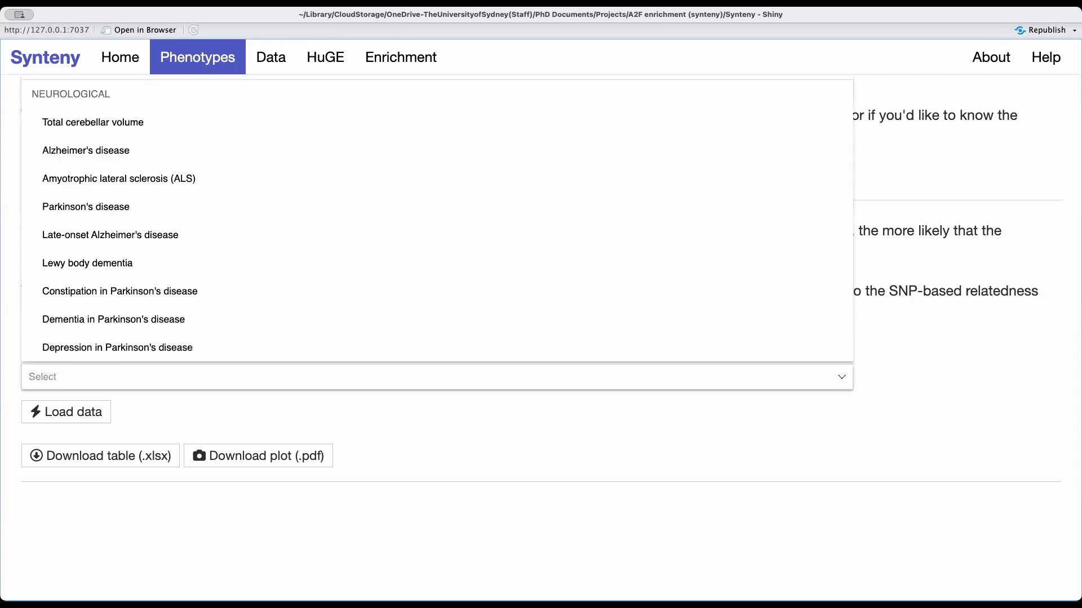
pyautogui.press('Escape')
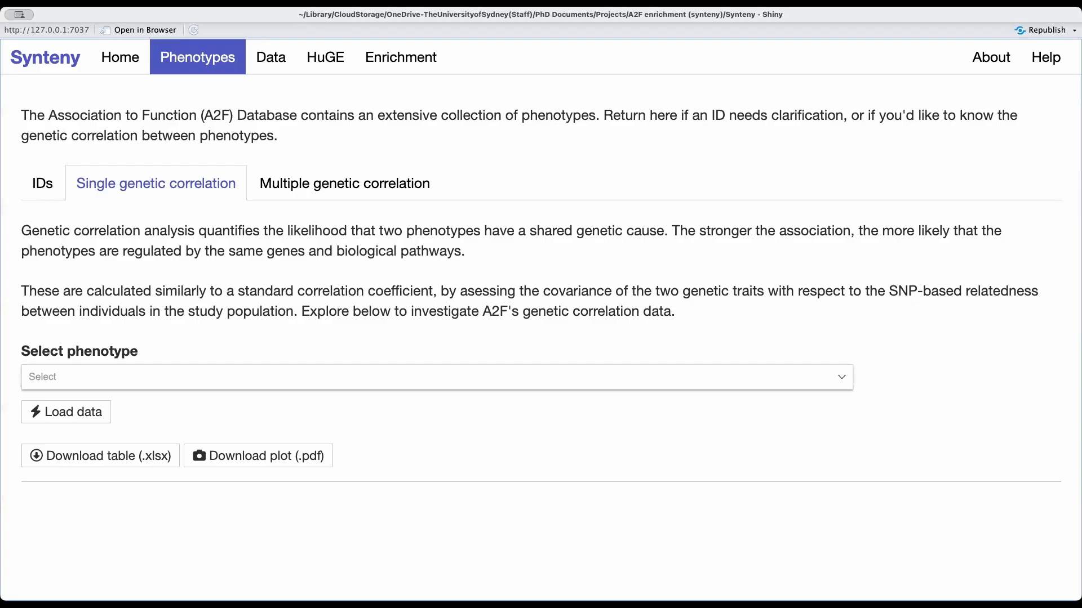
pyautogui.click(437, 378)
pyautogui.write('urinary p')
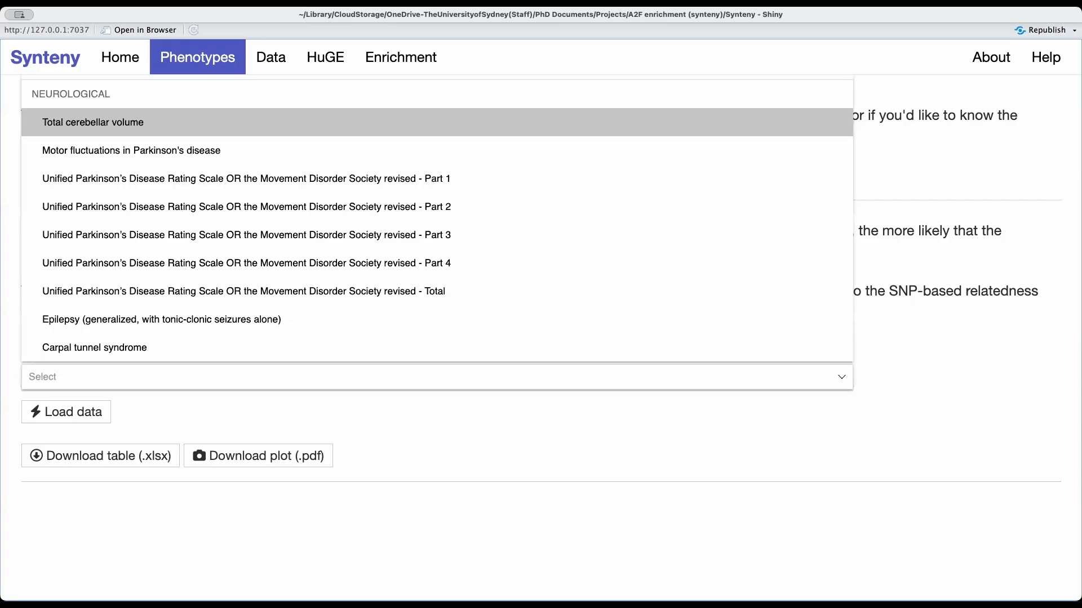
pyautogui.write('ot')
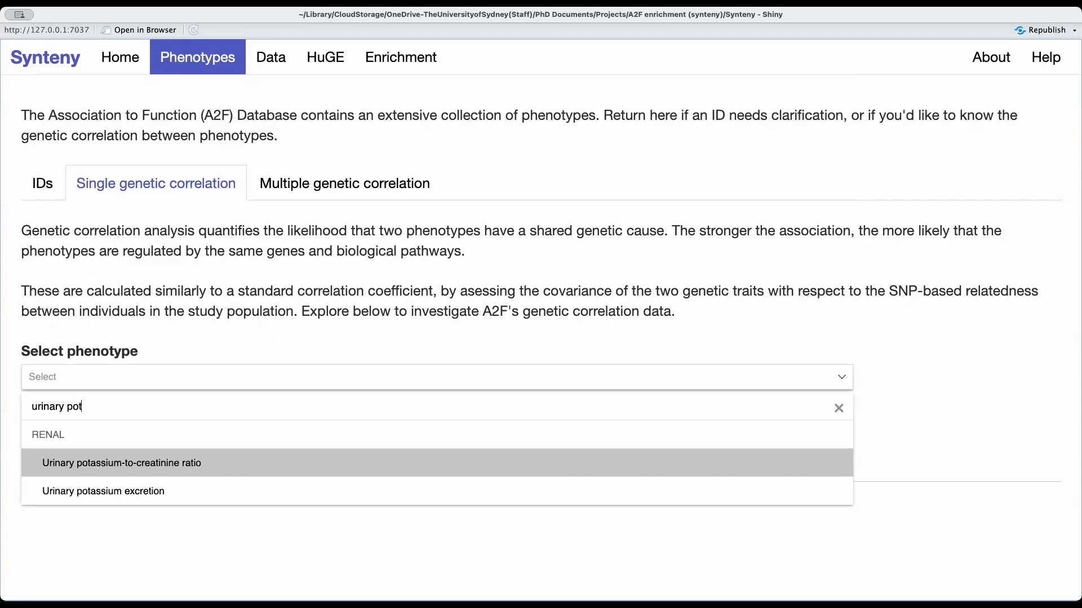
pyautogui.click(165, 464)
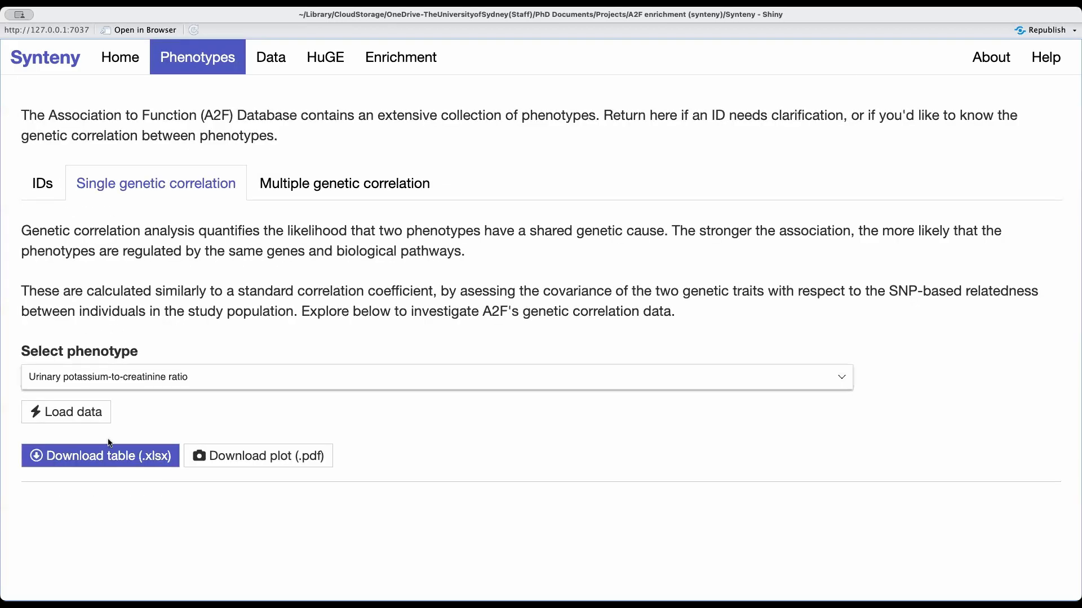
pyautogui.click(90, 417)
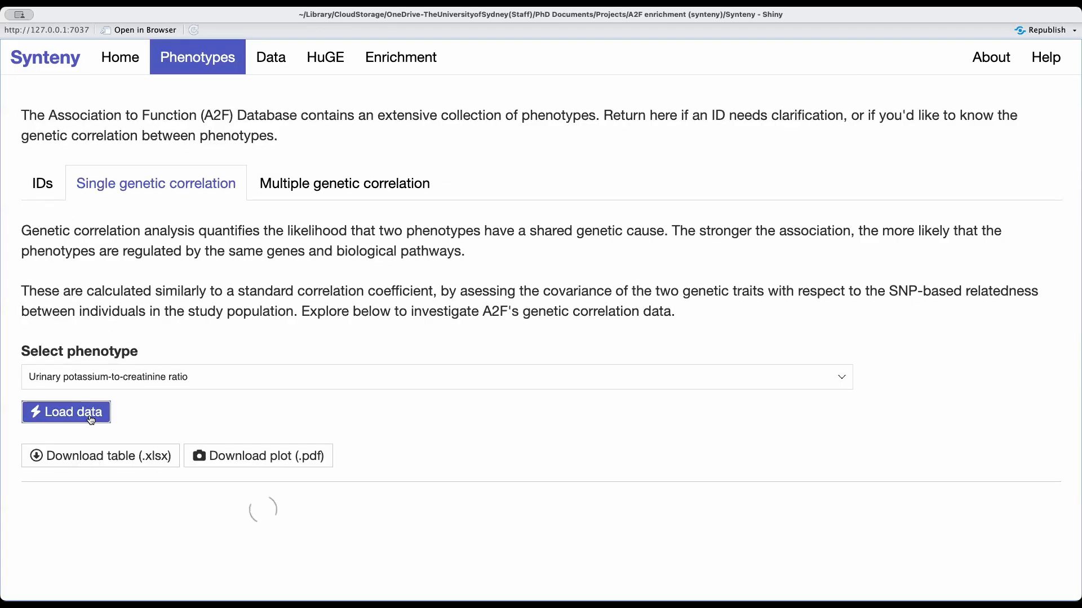
# Examine the UPCR genetic correlation table and scatter plot, comparing each phenotype's R and p value.
pyautogui.scroll(-4, 195, 399)
pyautogui.scroll(-4, 195, 400)
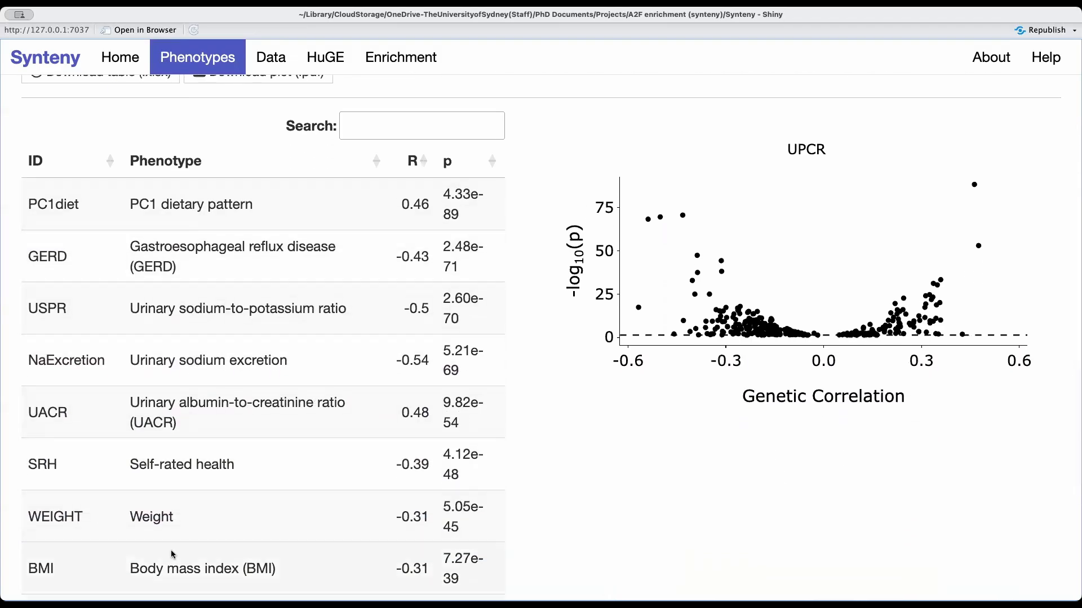
pyautogui.moveTo(704, 318)
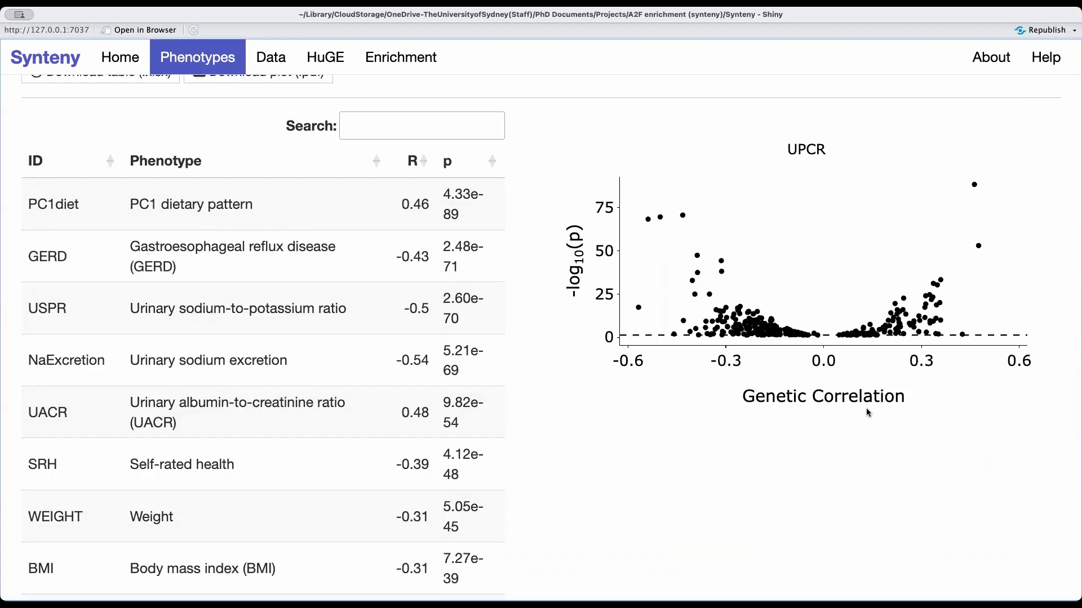
pyautogui.moveTo(977, 253)
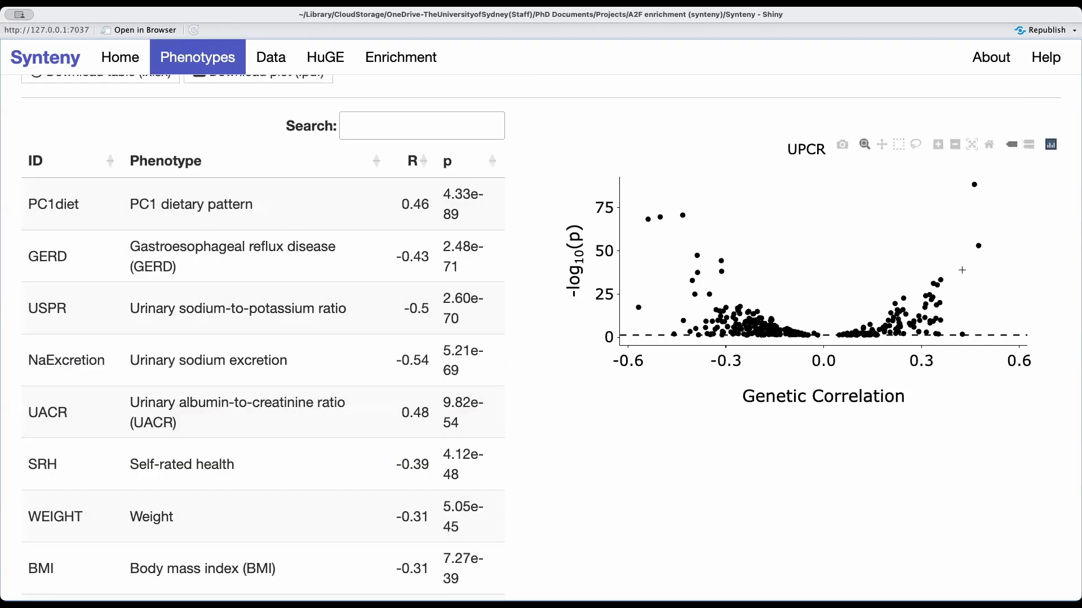
pyautogui.scroll(2, 941, 487)
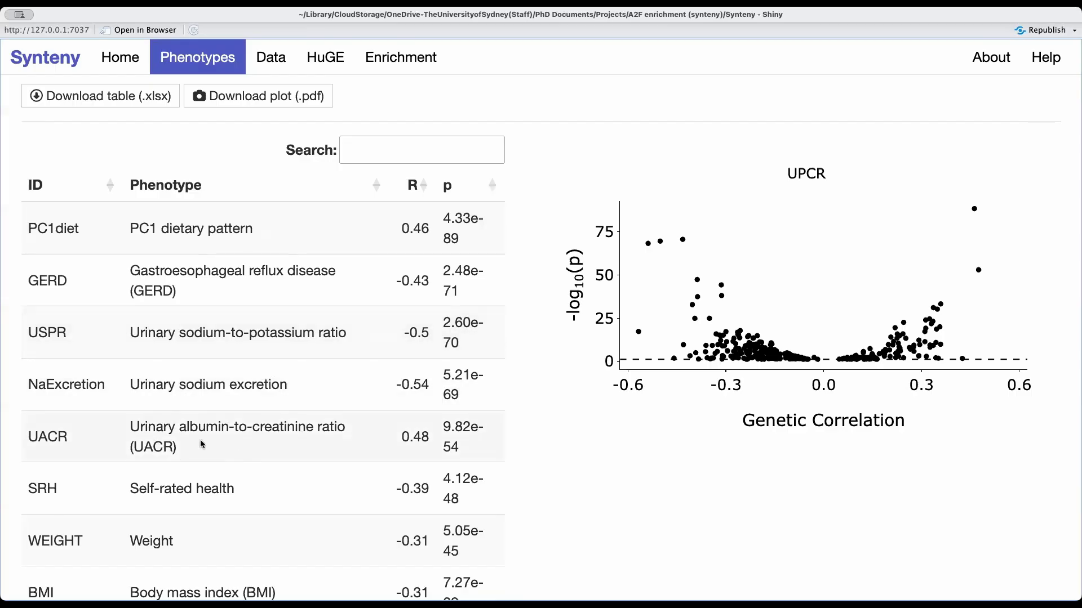
pyautogui.scroll(-1, 290, 443)
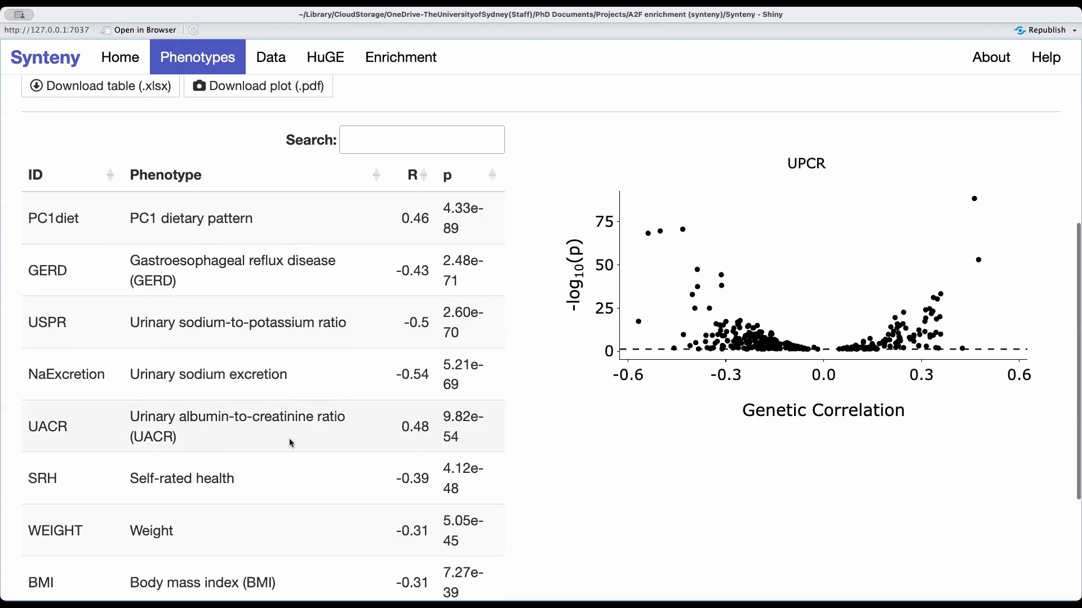
pyautogui.scroll(-5, 290, 442)
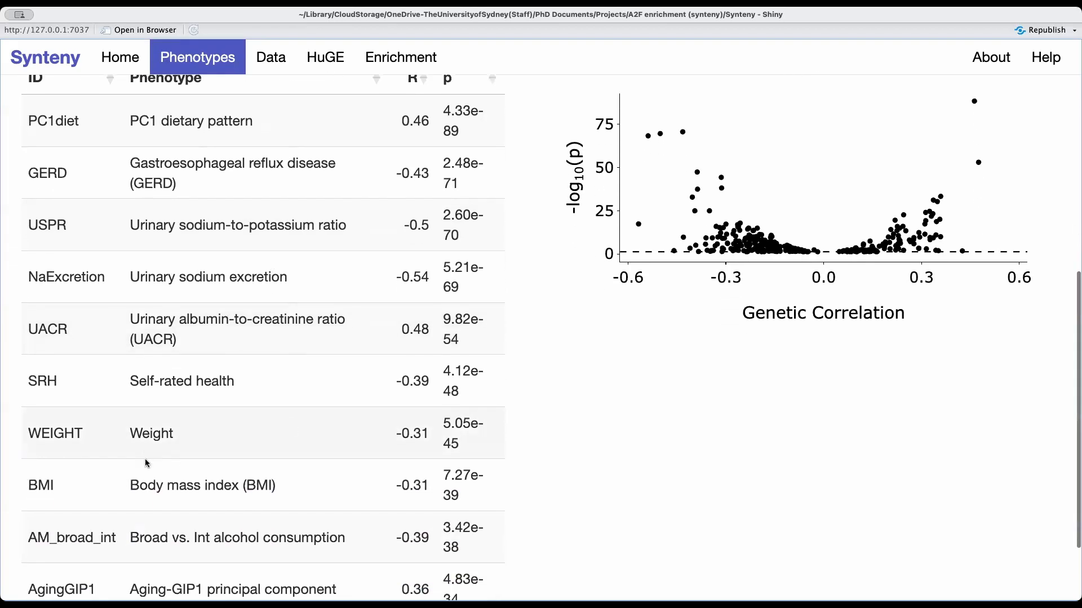
pyautogui.scroll(-1, 150, 428)
pyautogui.scroll(-1, 192, 488)
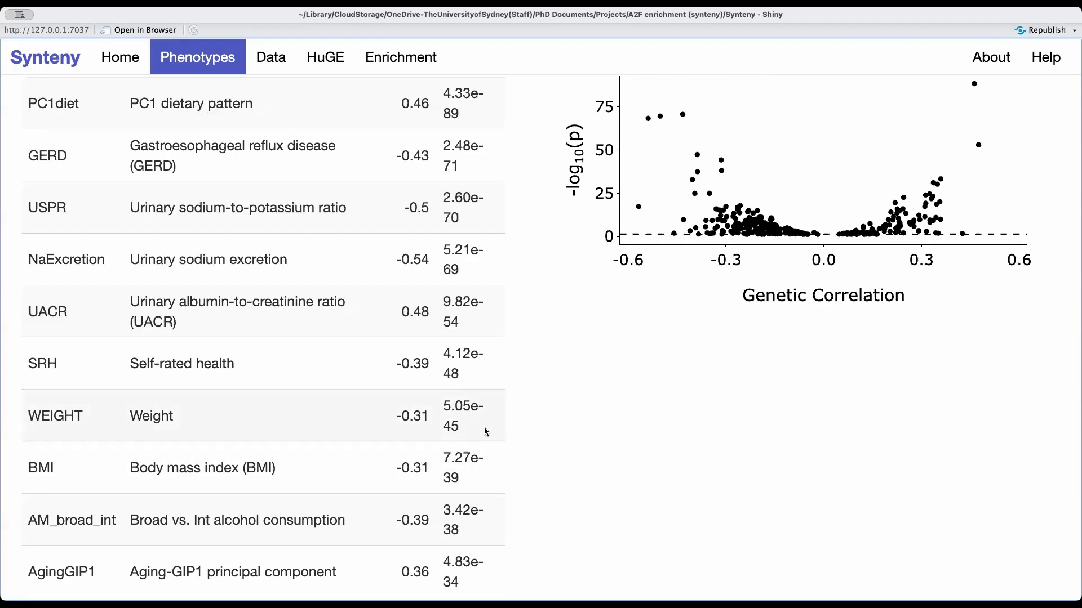
pyautogui.scroll(3, 519, 432)
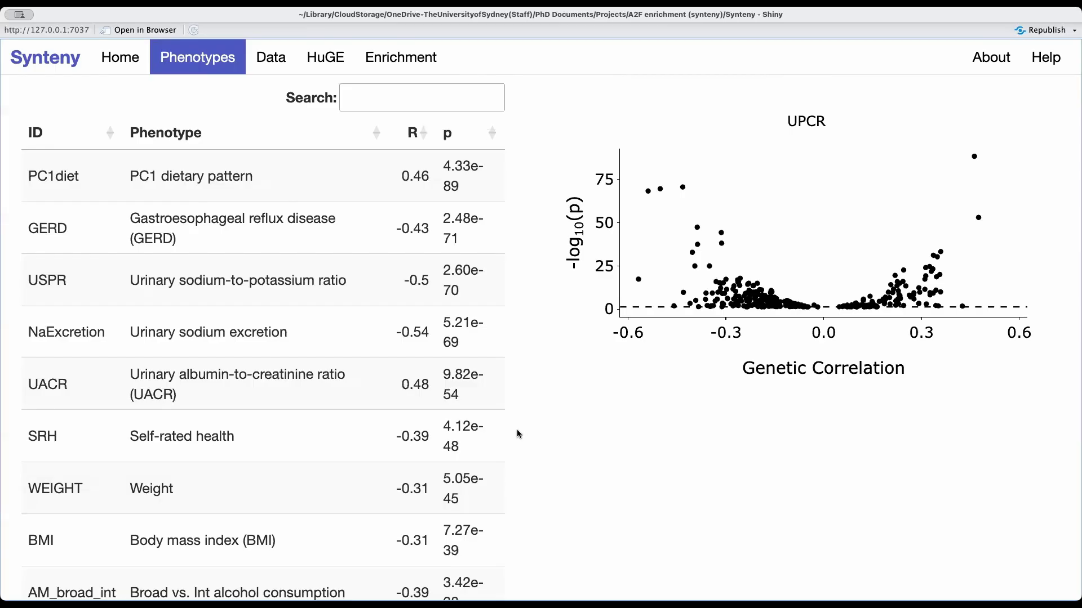
# Load the single genetic correlation data for Type 2 diabetes (T2D) and inspect negatively correlated points in its plot.
pyautogui.scroll(7, 517, 433)
pyautogui.scroll(-2, 518, 433)
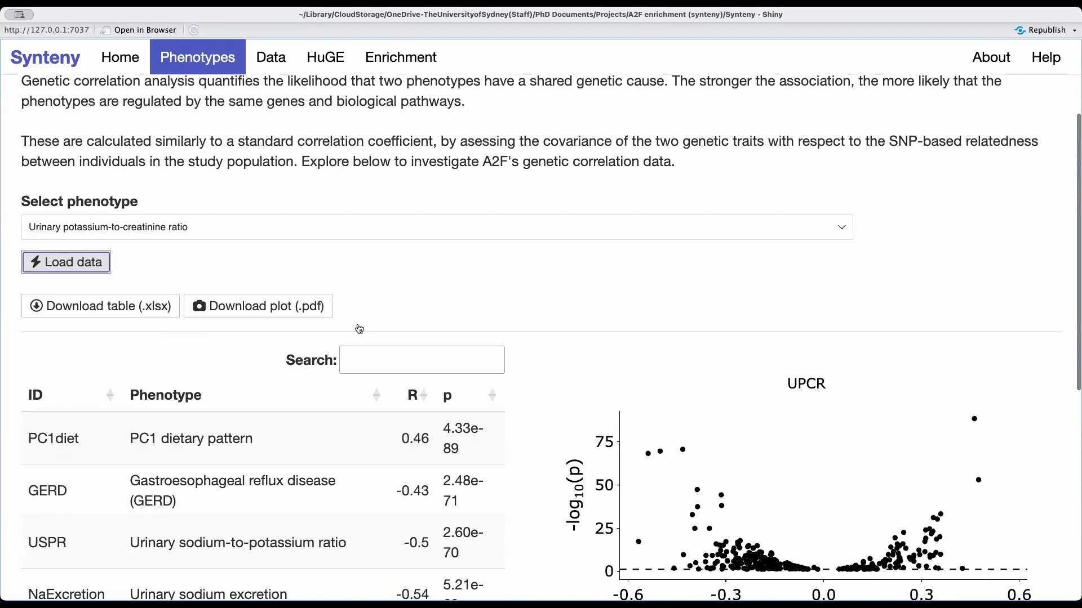
pyautogui.click(225, 227)
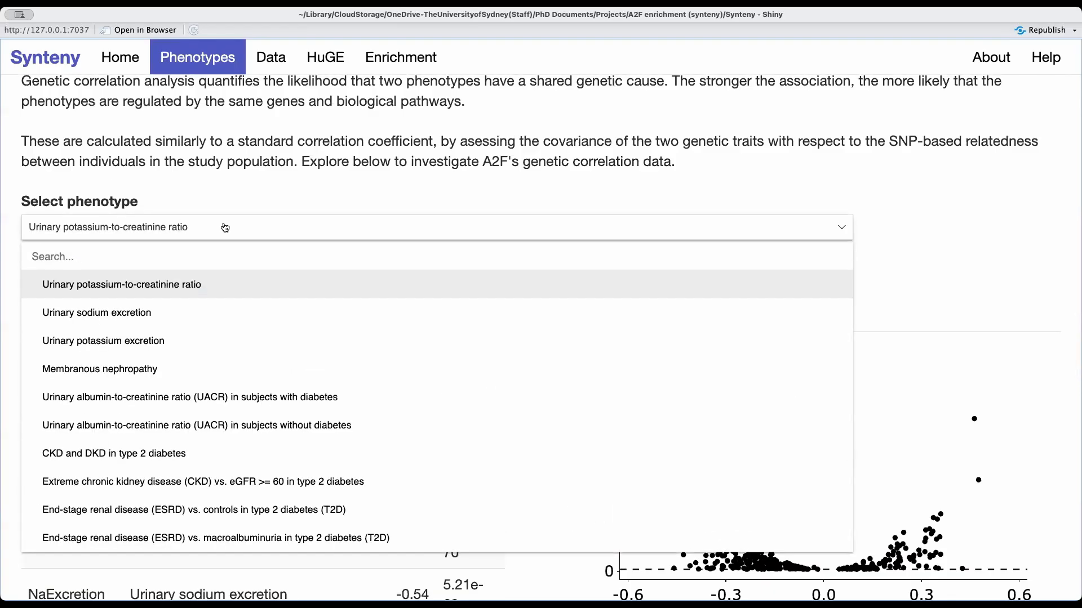
pyautogui.write('typ')
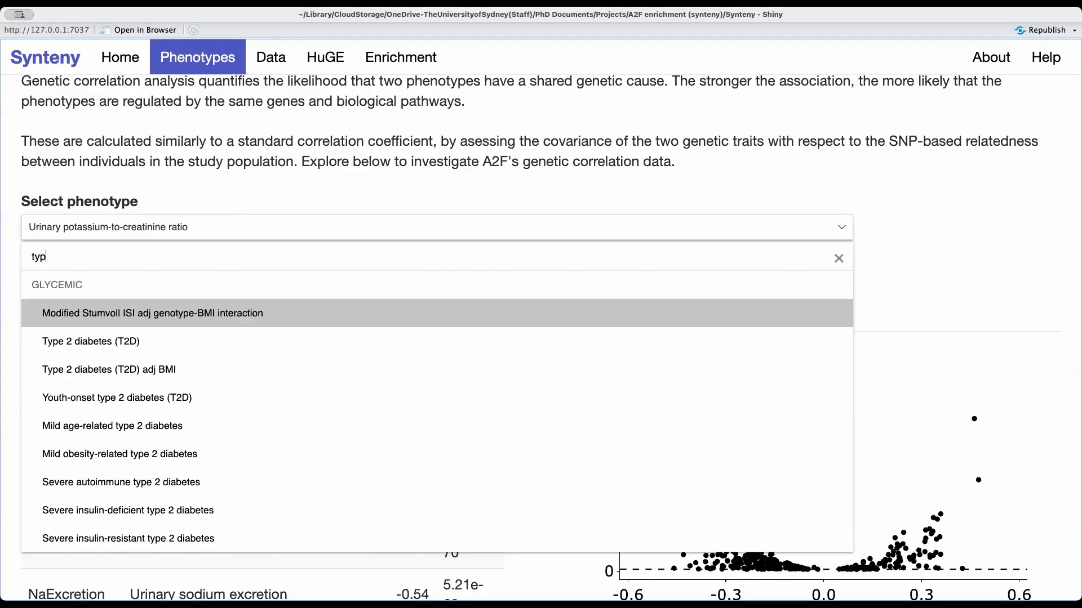
pyautogui.click(172, 348)
pyautogui.click(81, 273)
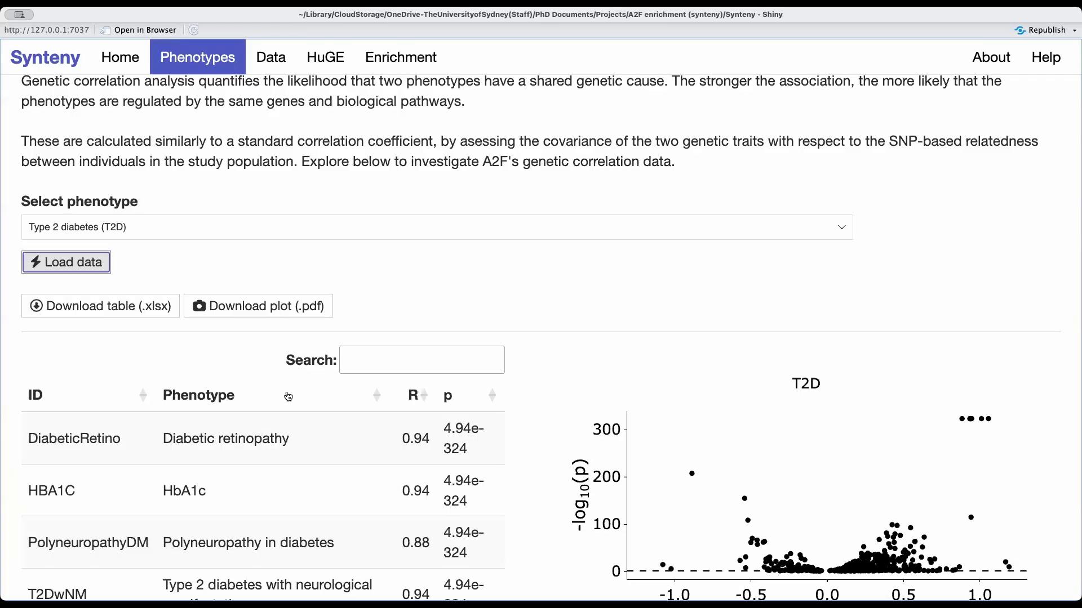
pyautogui.scroll(-3, 304, 389)
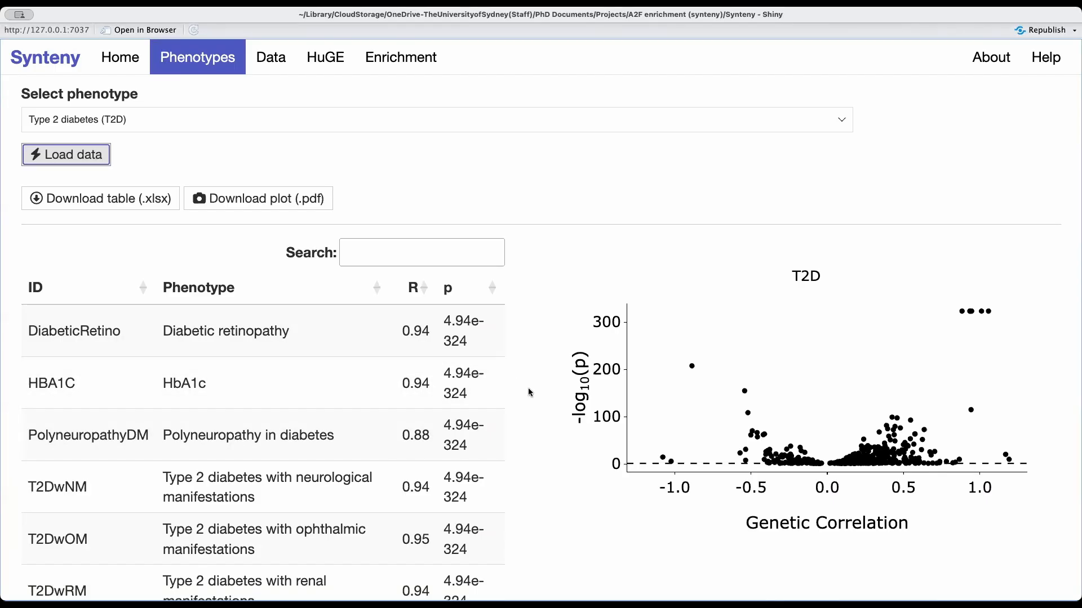
pyautogui.scroll(-2, 529, 388)
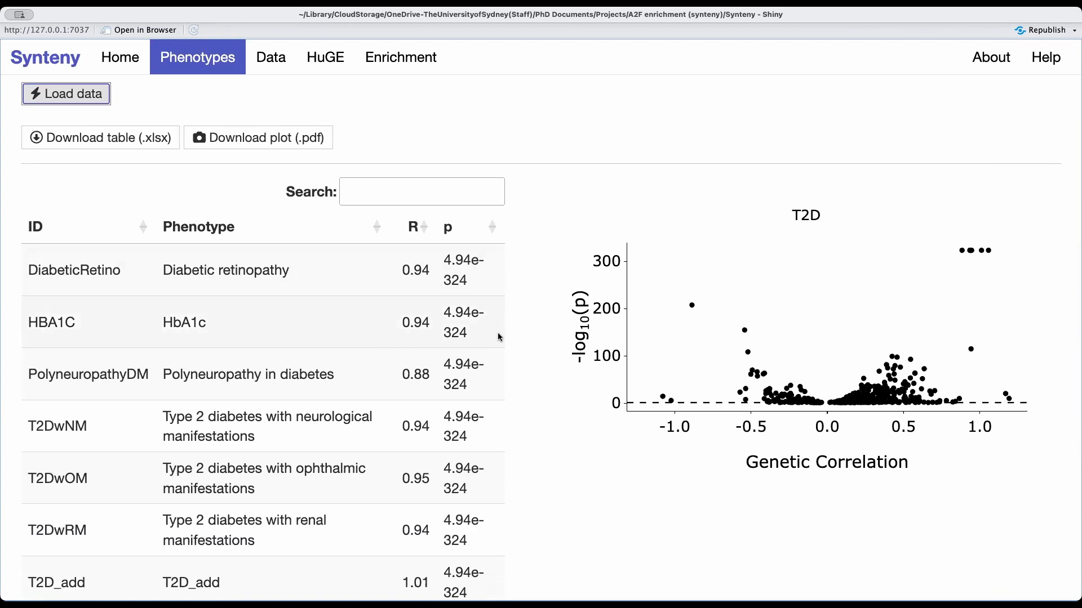
pyautogui.moveTo(733, 330)
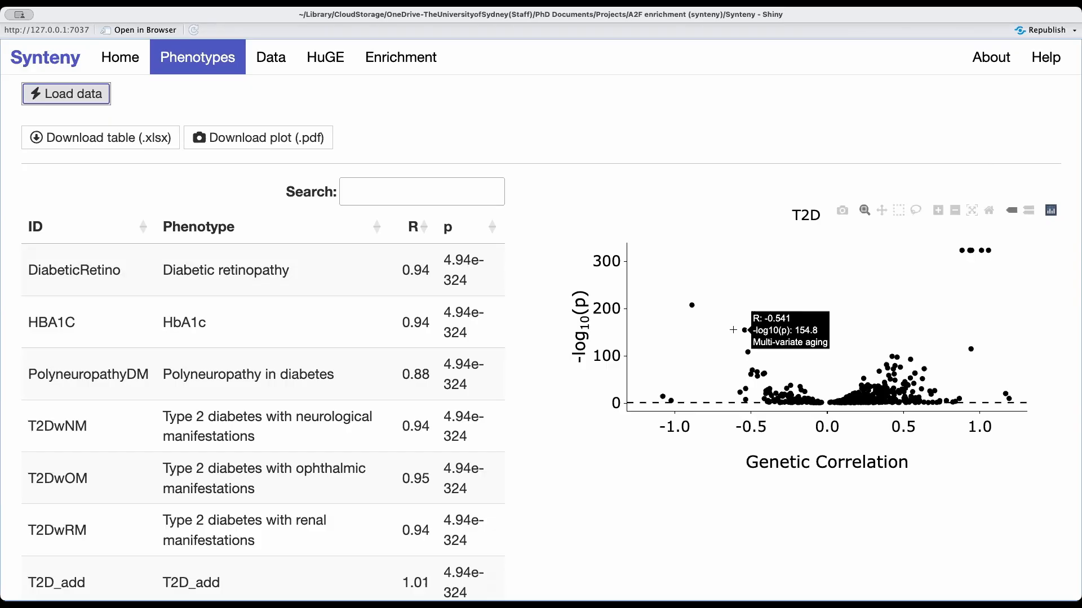
pyautogui.moveTo(742, 348)
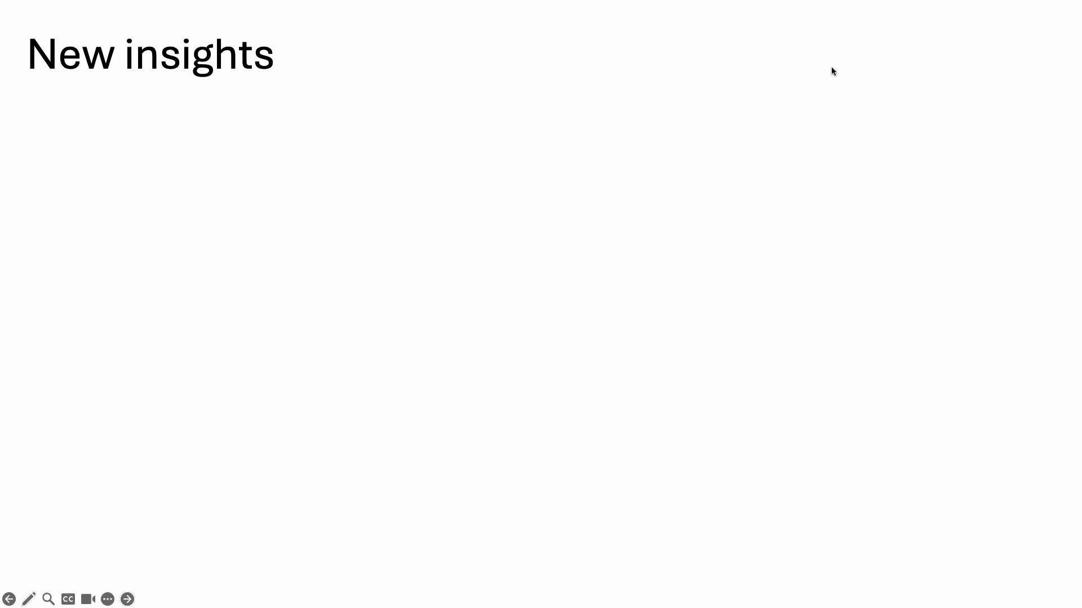